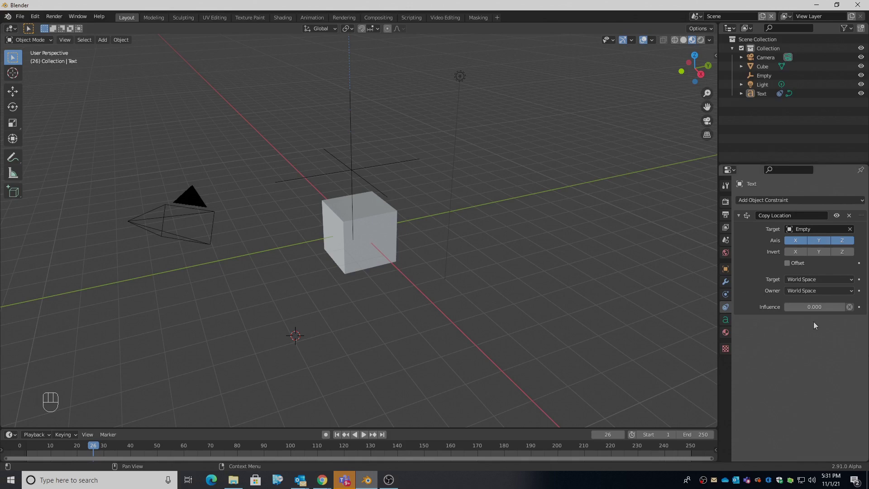
Set the text's Copy Location influence to 1, then drag it to preview the title sliding.
left_click(836, 310)
type("1")
key("Return")
left_click_drag(815, 307, 845, 312)
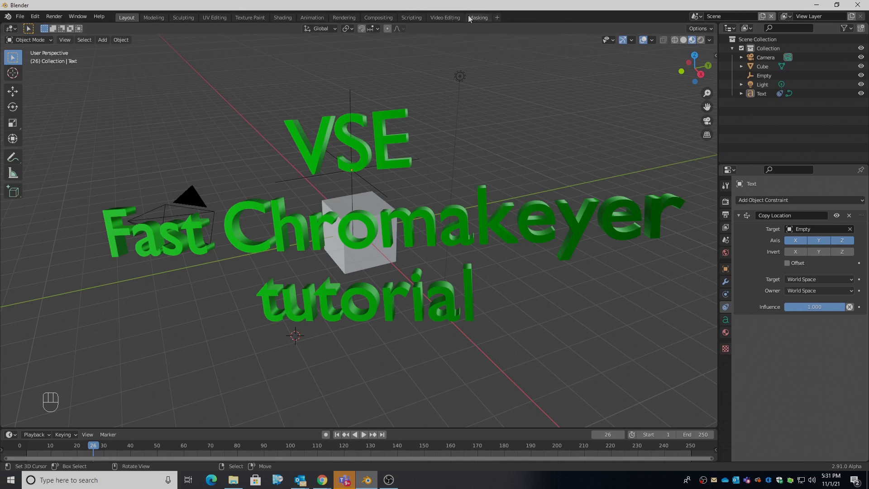
Add a Video Editing > Video Editing workspace and switch to it to see ChromaKeyTest.003.
left_click(498, 17)
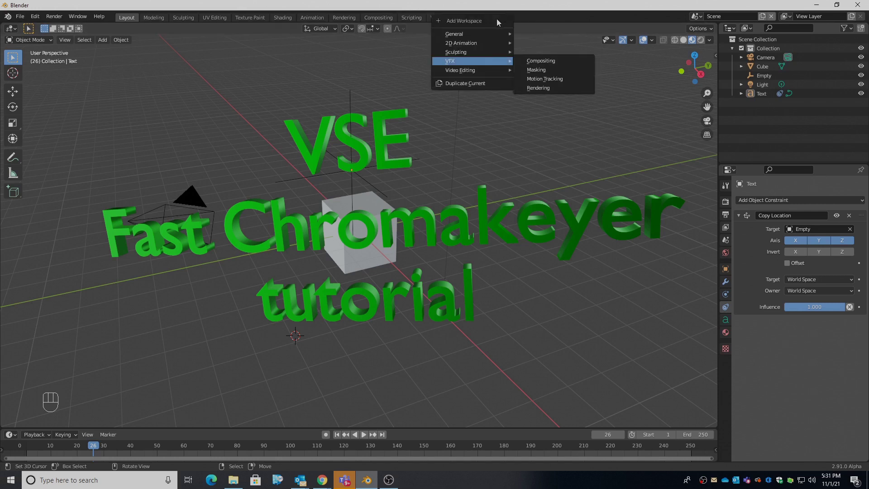
mouse_move(467, 75)
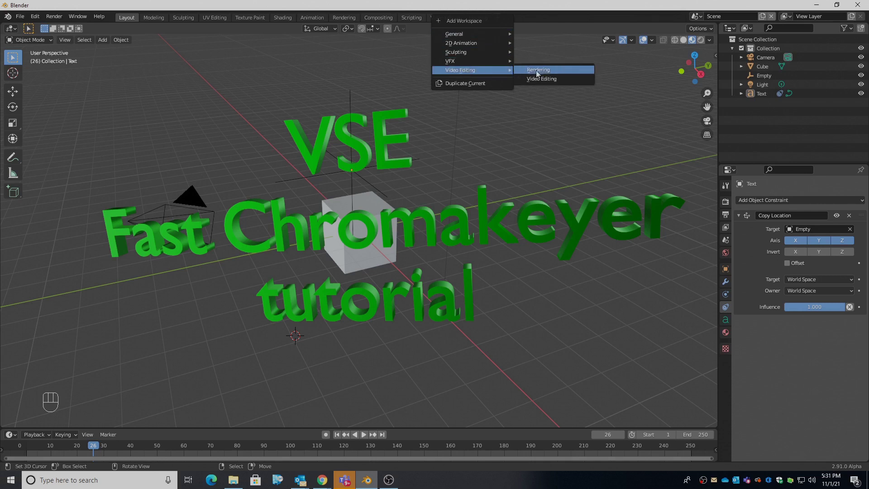
left_click(571, 81)
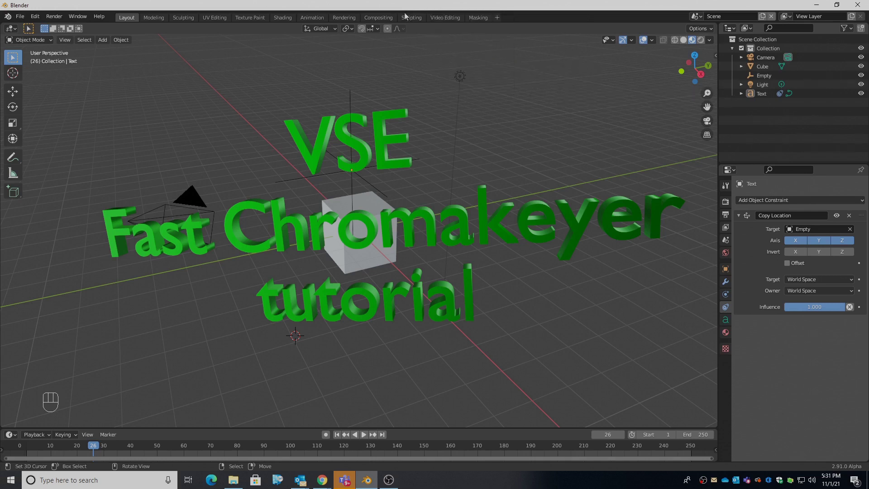
left_click(450, 18)
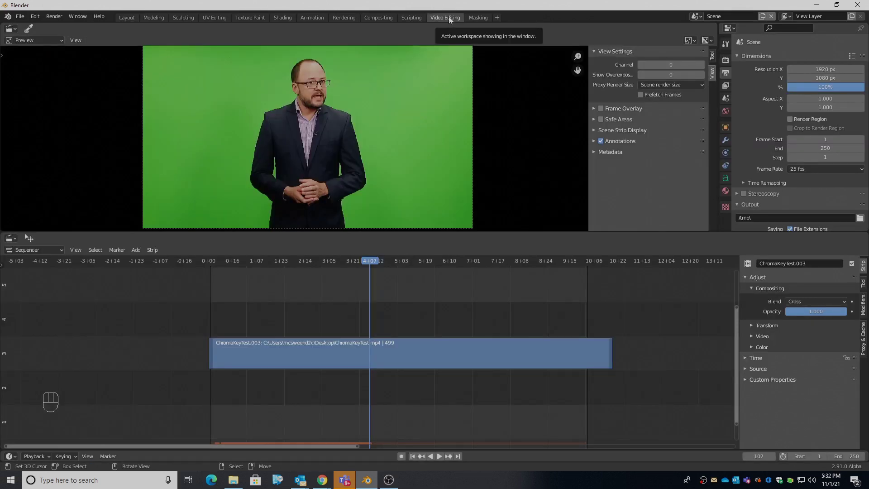
left_click(228, 262)
key("space")
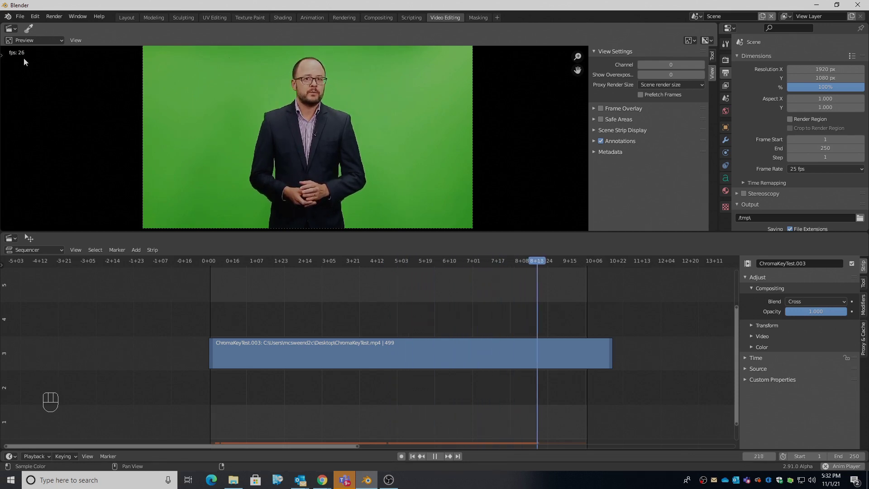
key("space")
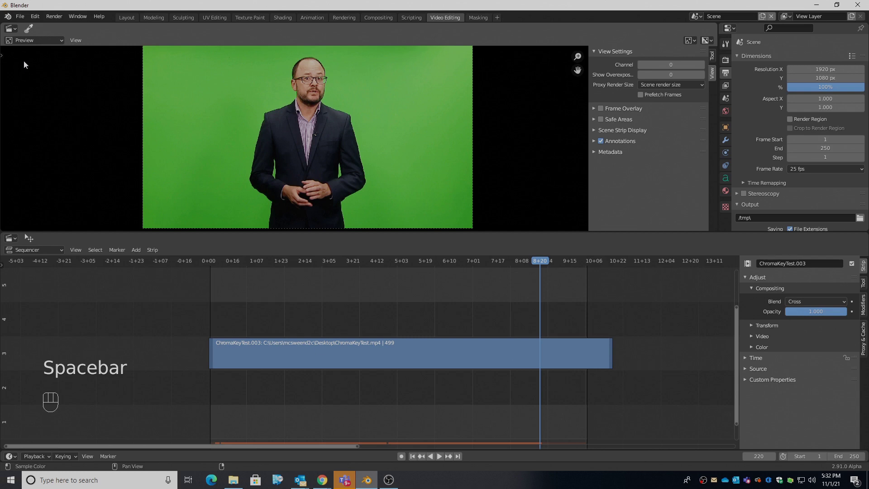
left_click(228, 262)
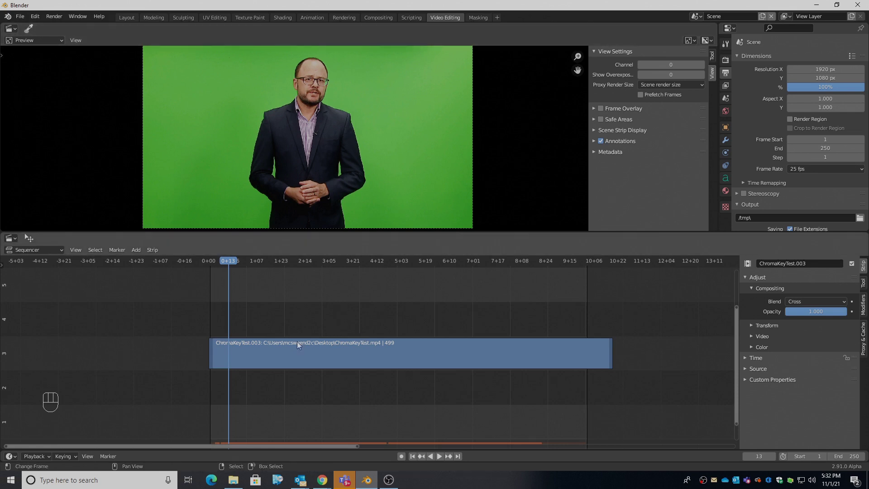
left_click(269, 358)
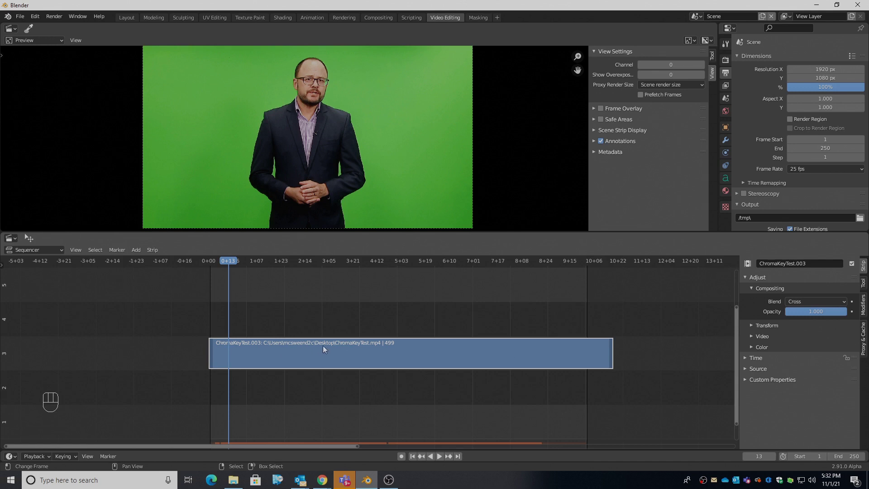
Add a Transform effect strip above the ChromaKeyTest.003 clip.
left_click(136, 250)
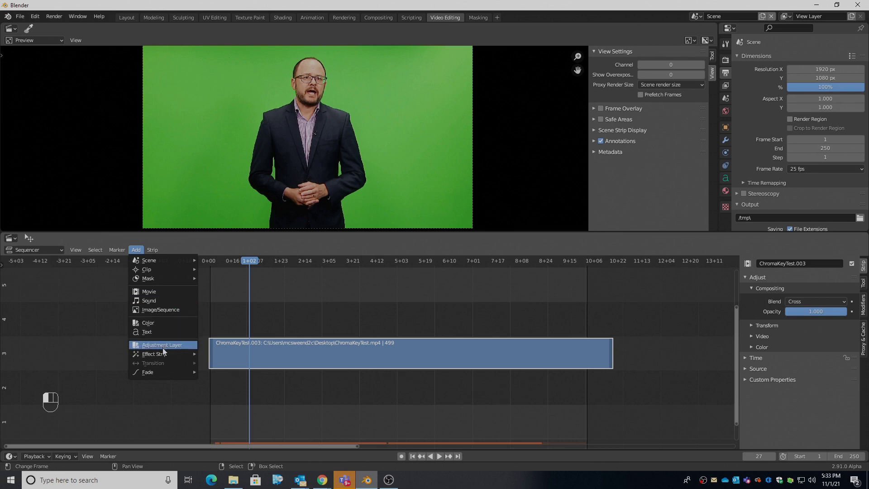
mouse_move(162, 354)
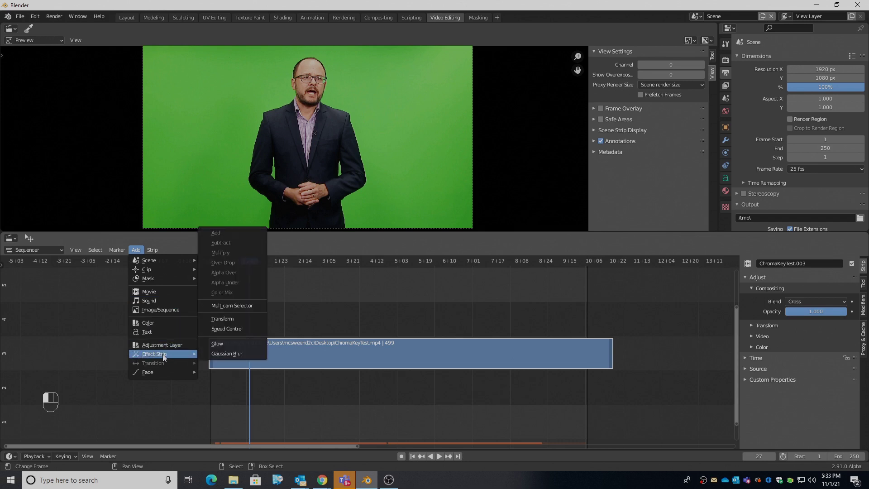
left_click(233, 320)
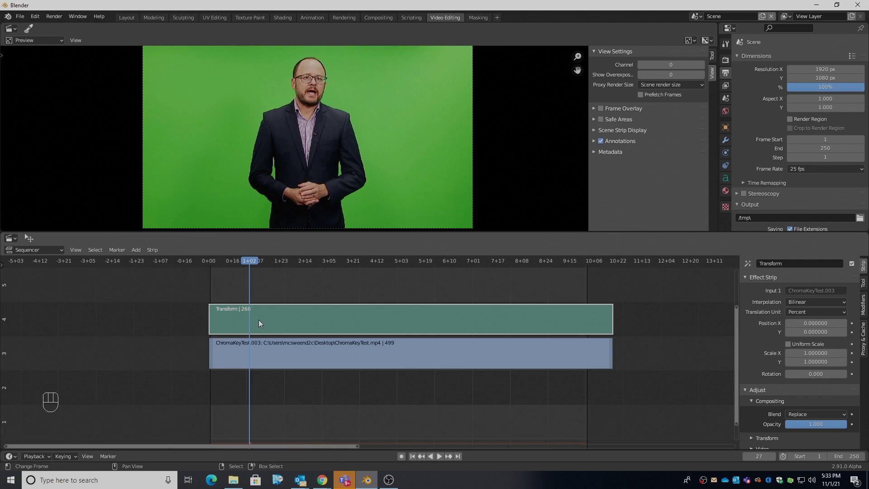
Play back the sequence to check the result, then scrub back to frame 46.
key("space")
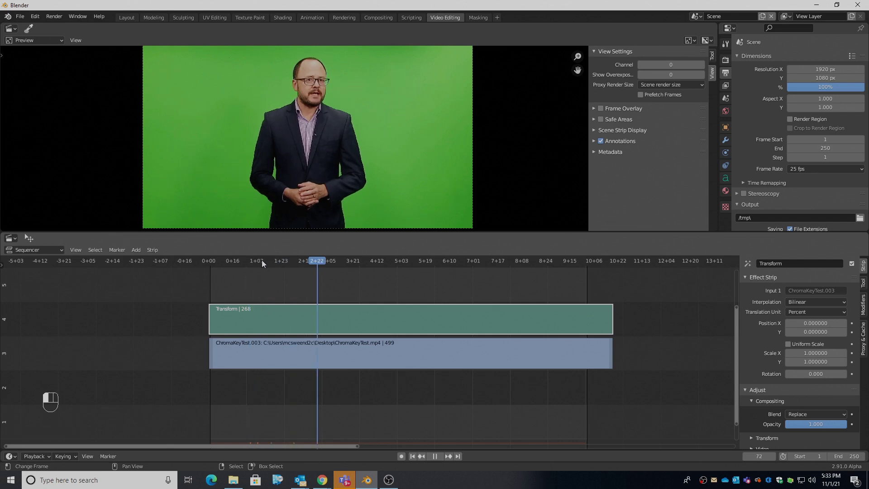
key("space")
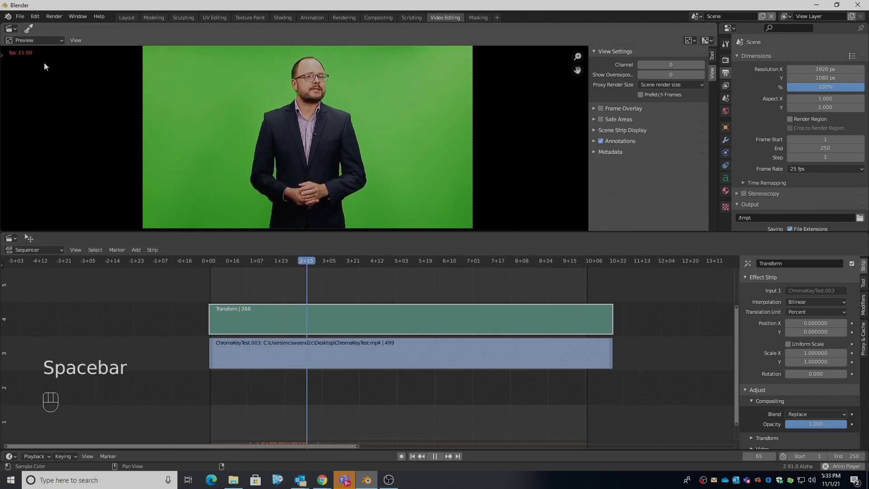
key("space")
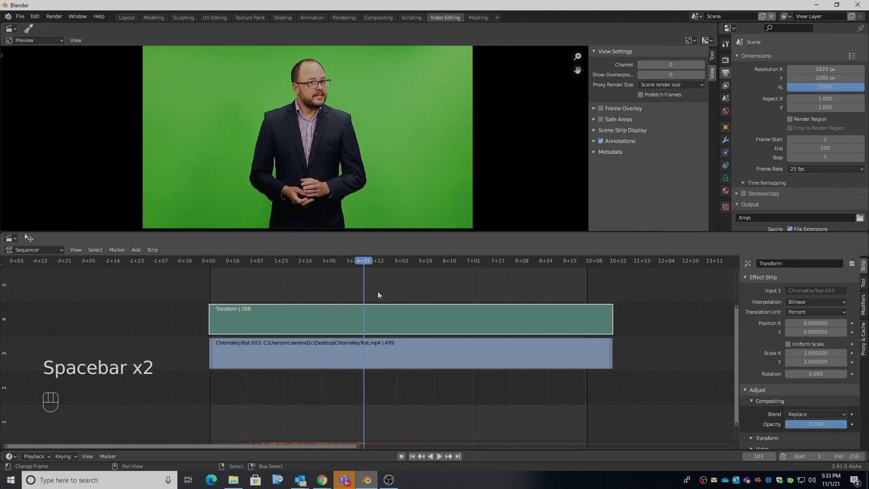
left_click_drag(303, 261, 278, 263)
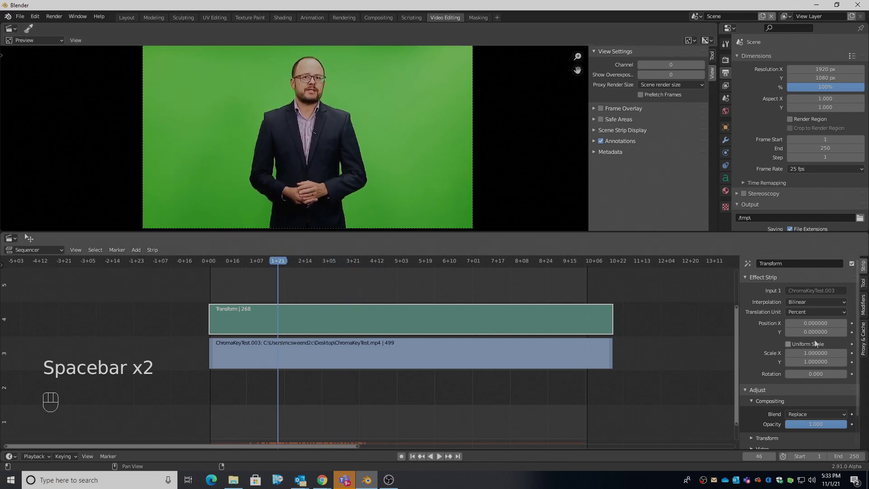
Enable Uniform Scale and set scale 0.73, rotation 1.7, position X -12.12 and Y 1.71.
left_click(788, 345)
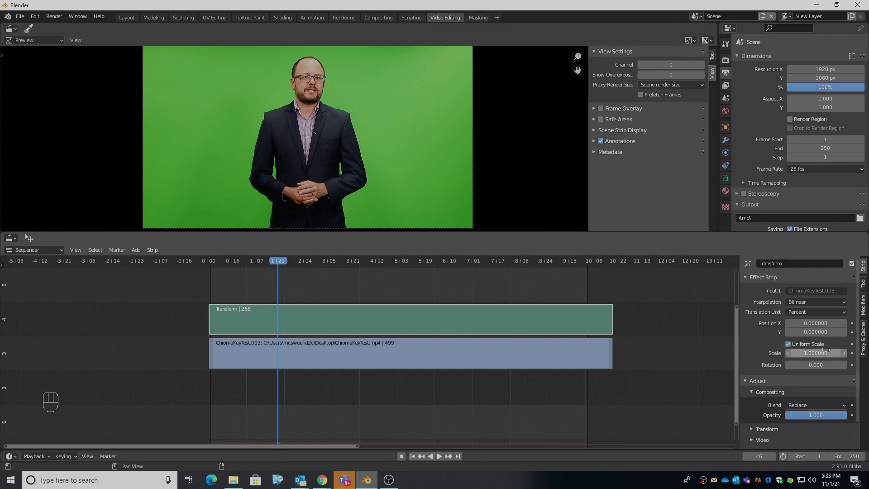
left_click_drag(816, 353, 834, 365)
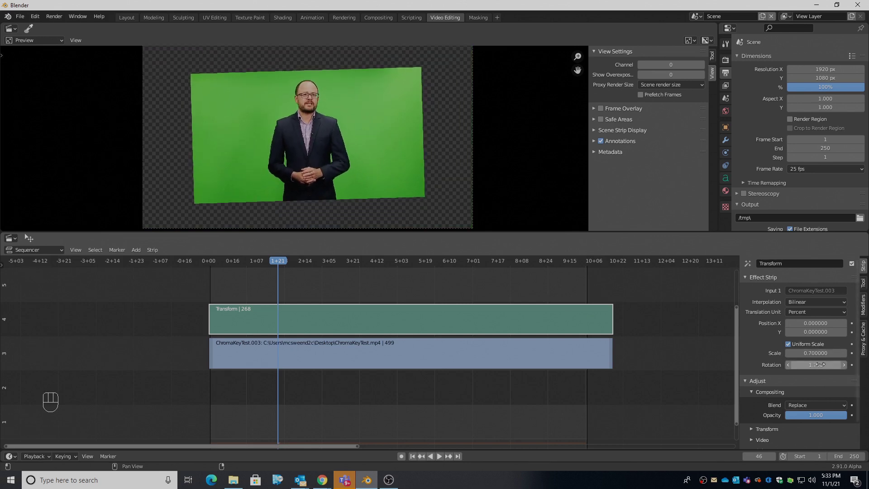
left_click_drag(810, 323, 815, 354)
left_click(790, 344)
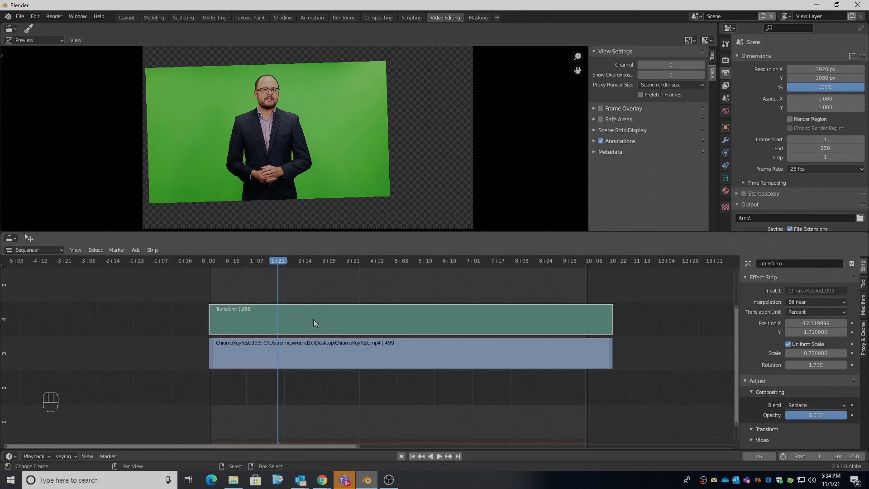
Add a Gaussian Blur effect strip to the sequence.
left_click(138, 252)
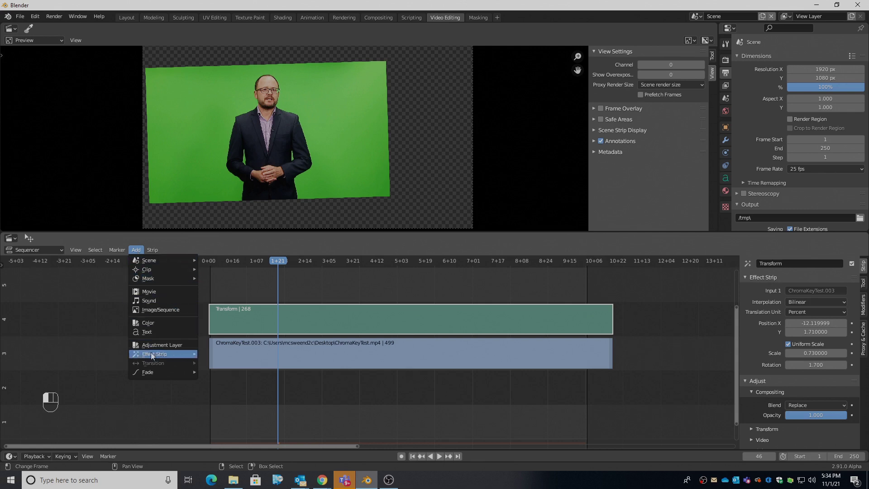
mouse_move(152, 355)
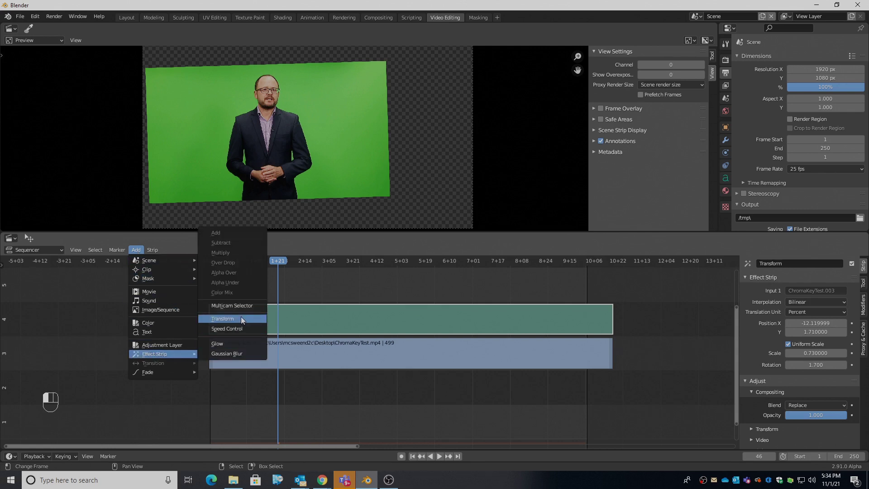
left_click(236, 352)
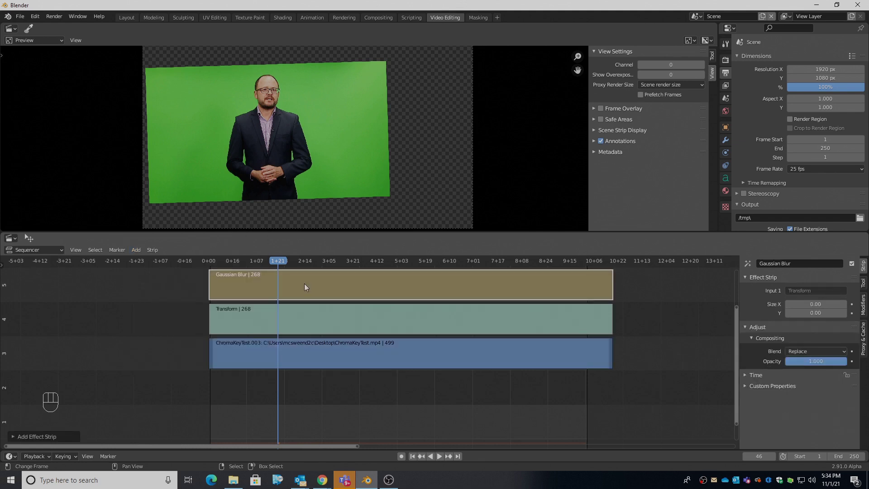
Move the Gaussian Blur strip down to channel 2 and select the ChromaKeyTest.003 clip.
key("g")
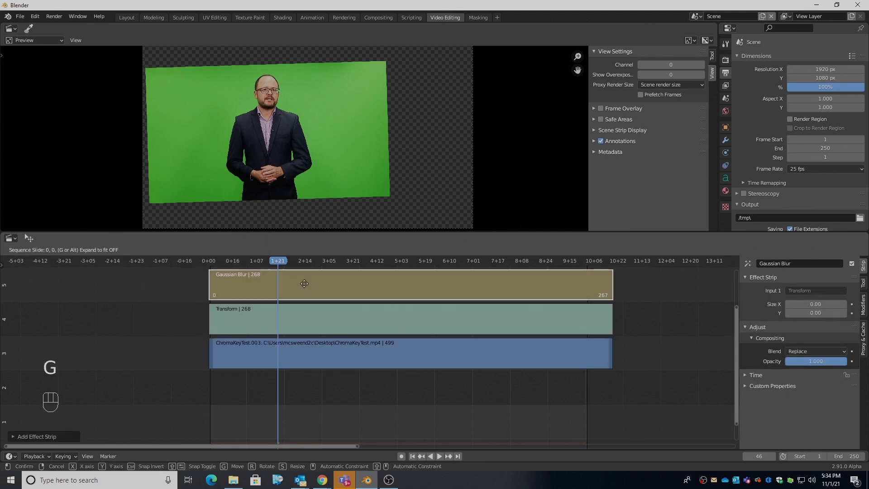
key("y")
mouse_move(303, 384)
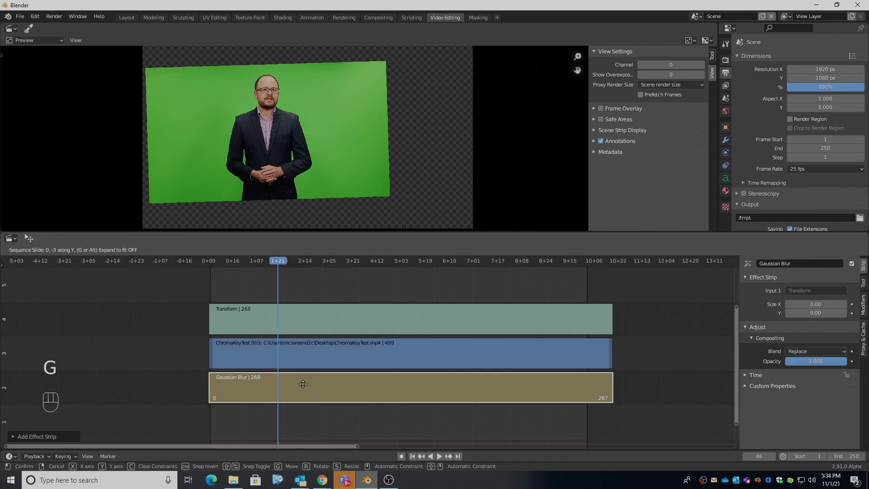
left_click(303, 384)
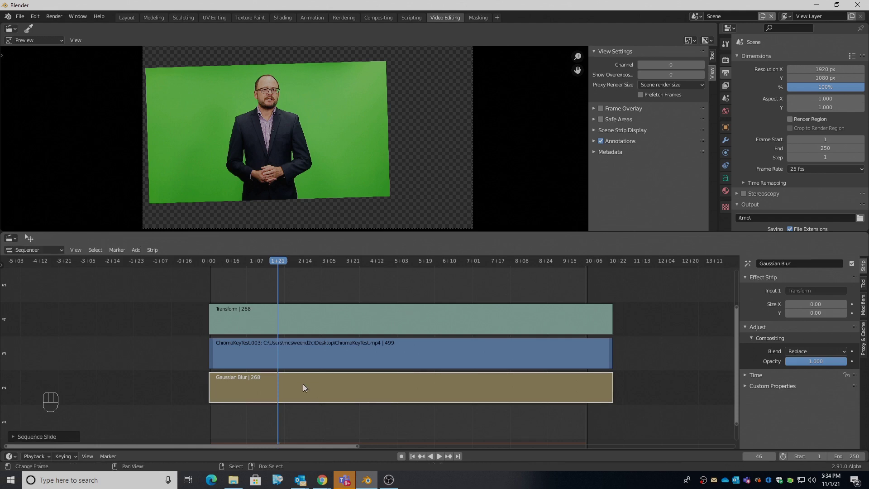
left_click(398, 351)
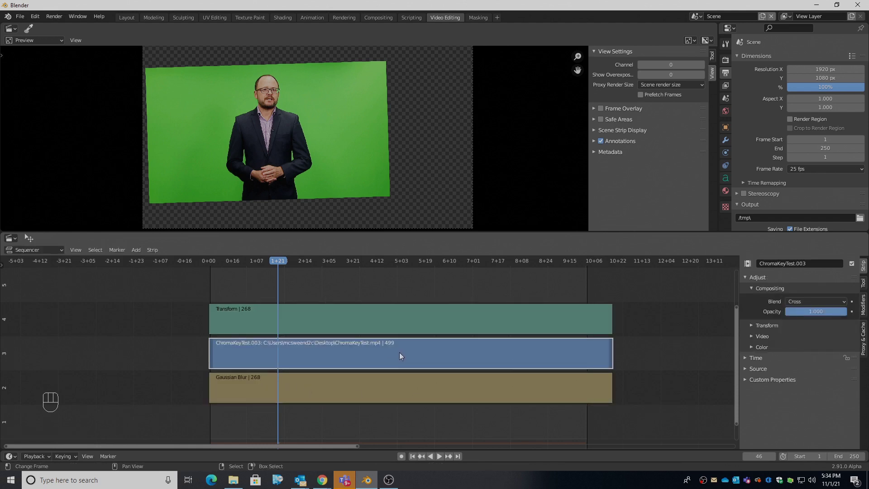
Select the Gaussian Blur strip and set the preview display channel to 2.
left_click(331, 395)
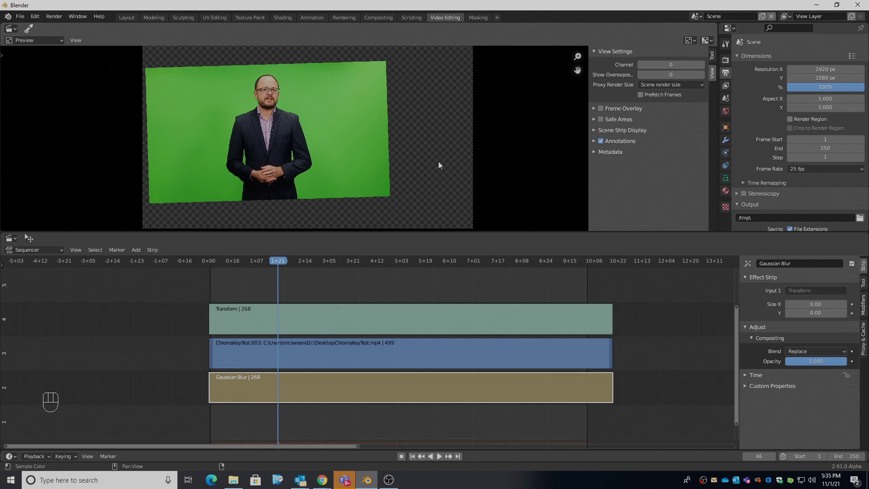
right_click(389, 396)
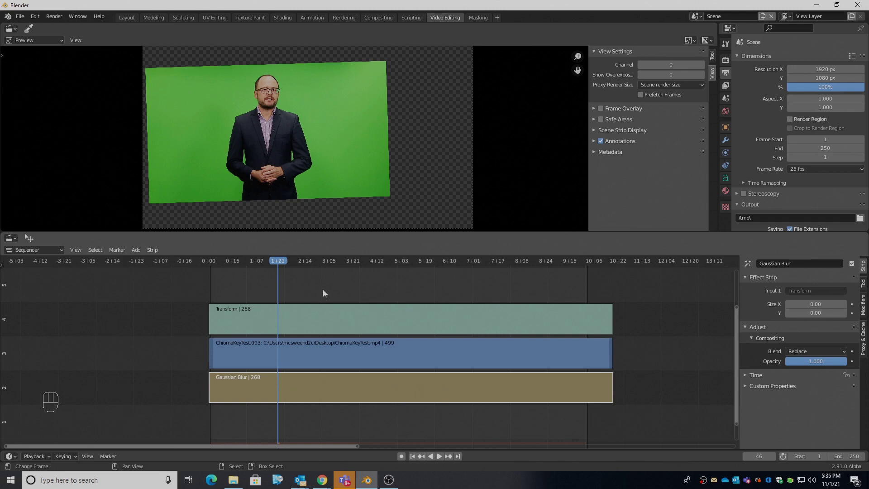
left_click(702, 65)
left_click(702, 64)
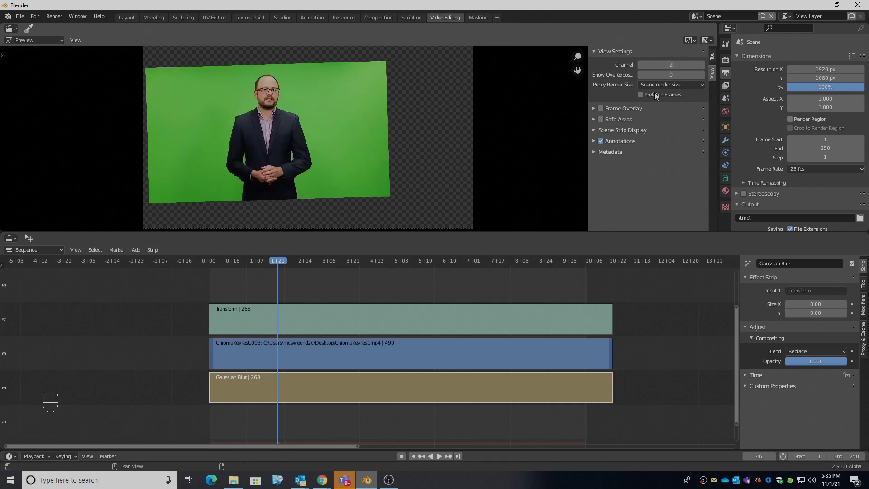
Jump to frame 81 and play back the blurred presenter to check it.
left_click(330, 398)
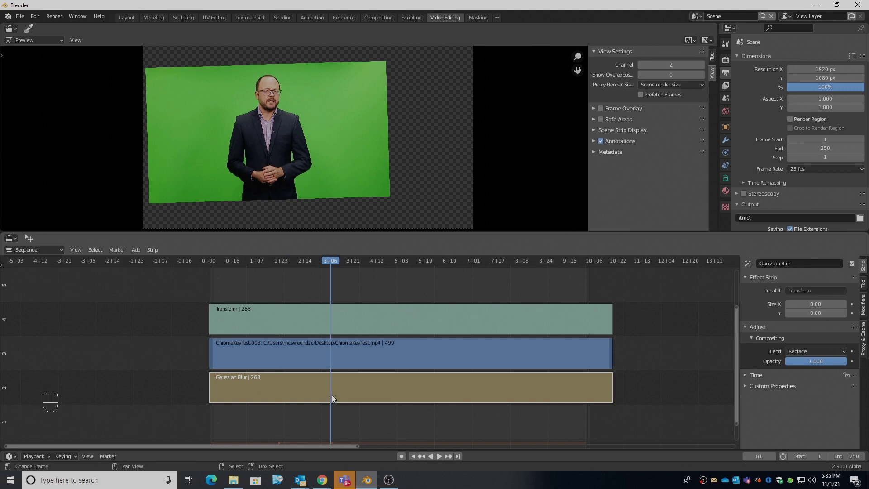
key("space")
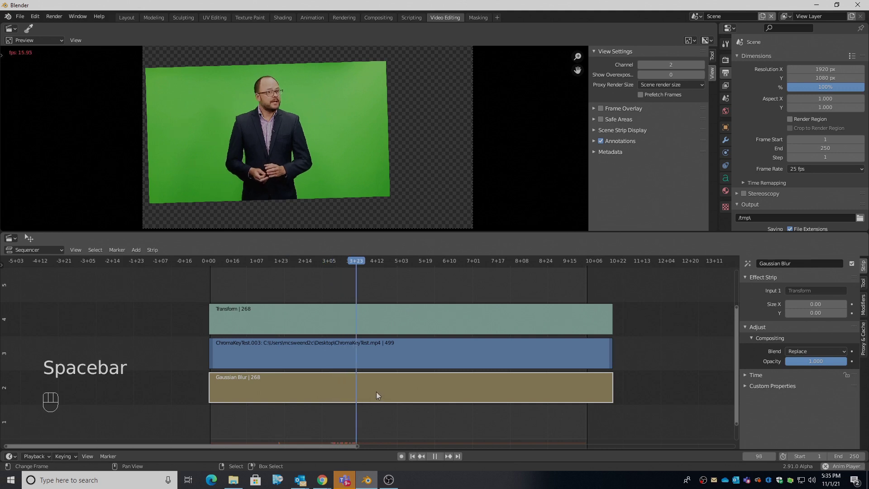
key("space")
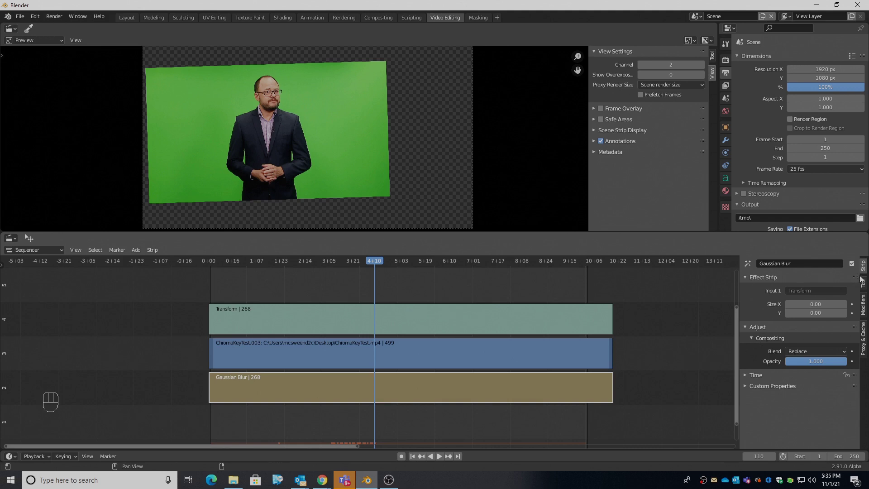
Open the strip Modifiers tab, widen the sidebar, and add a Hue Correct modifier.
left_click(864, 304)
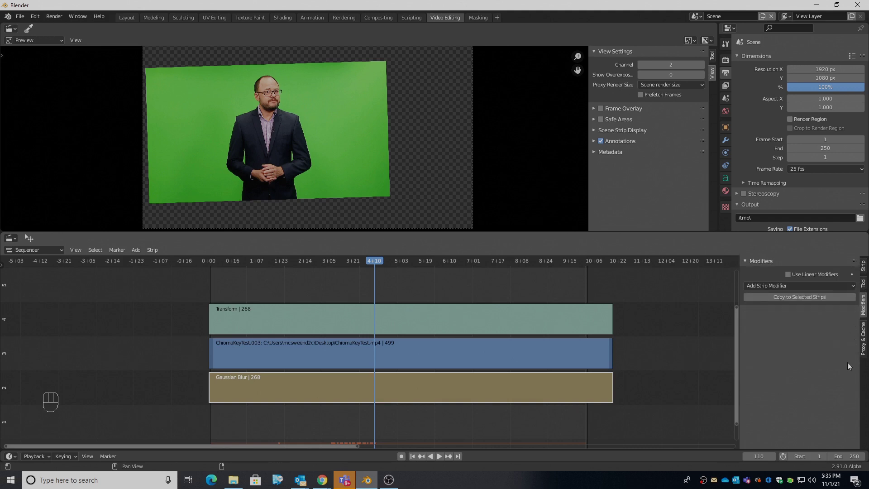
middle_click_drag(847, 347, 851, 314, "ctrl+alt")
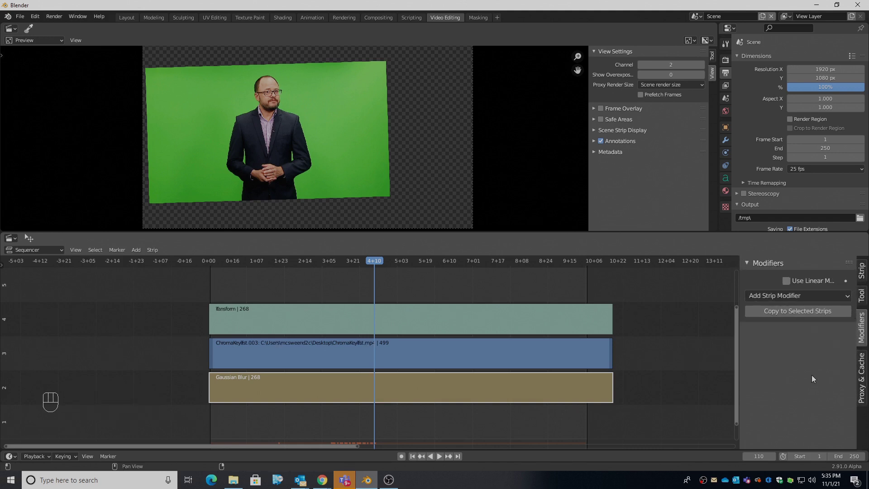
left_click_drag(739, 283, 672, 281)
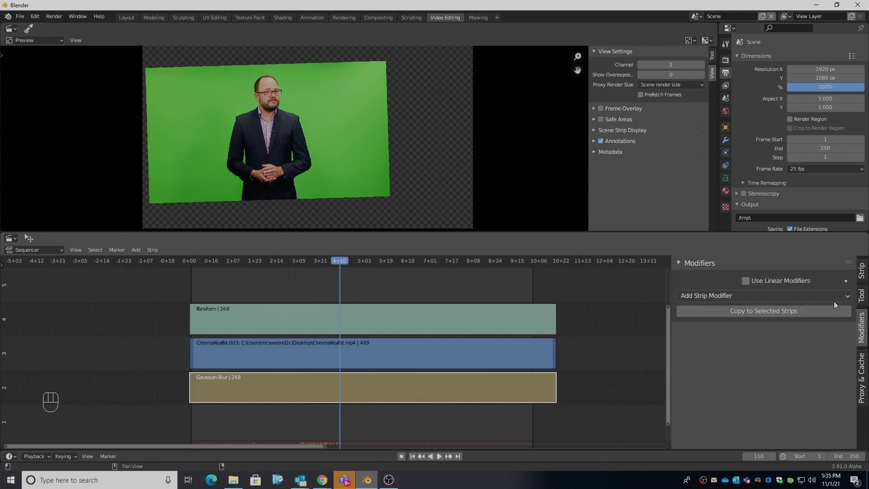
left_click(812, 296)
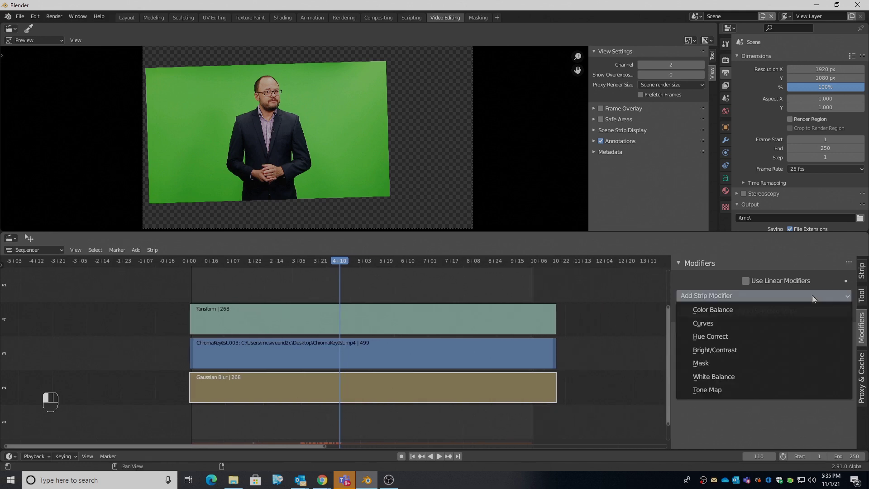
left_click(745, 337)
scroll(752, 358, "down", 2)
scroll(755, 361, "down", 1)
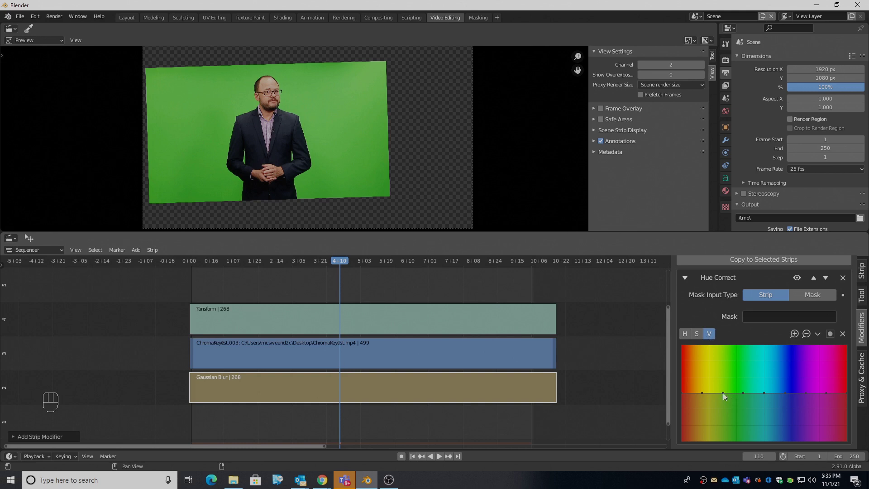
Reshape the Hue Correct V curve so only green hues stay bright and the rest go black.
left_click_drag(724, 392, 730, 346)
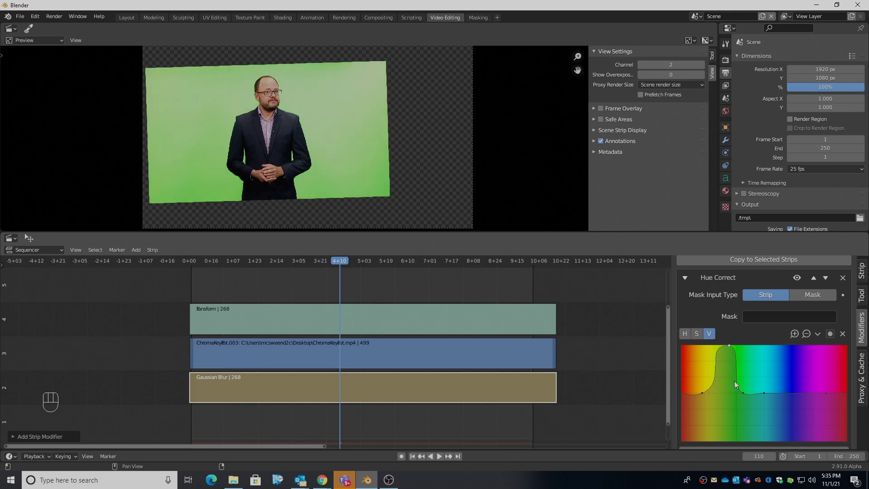
left_click_drag(744, 393, 753, 441)
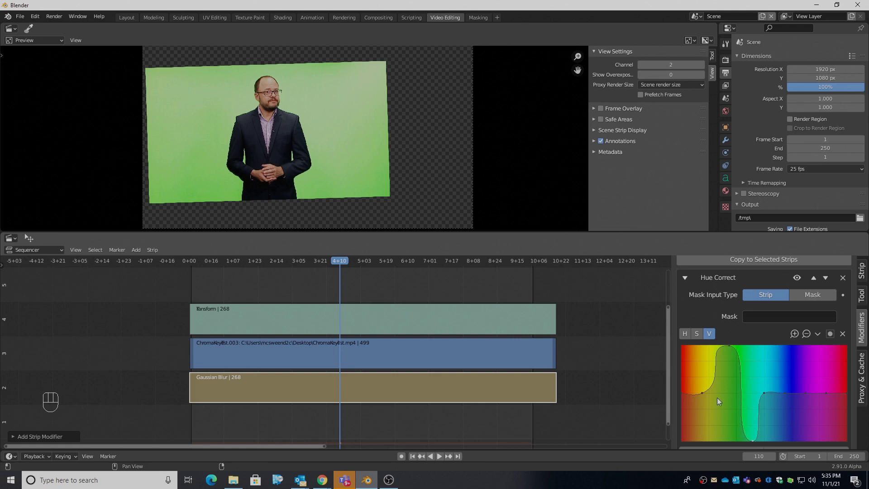
left_click_drag(702, 392, 700, 440)
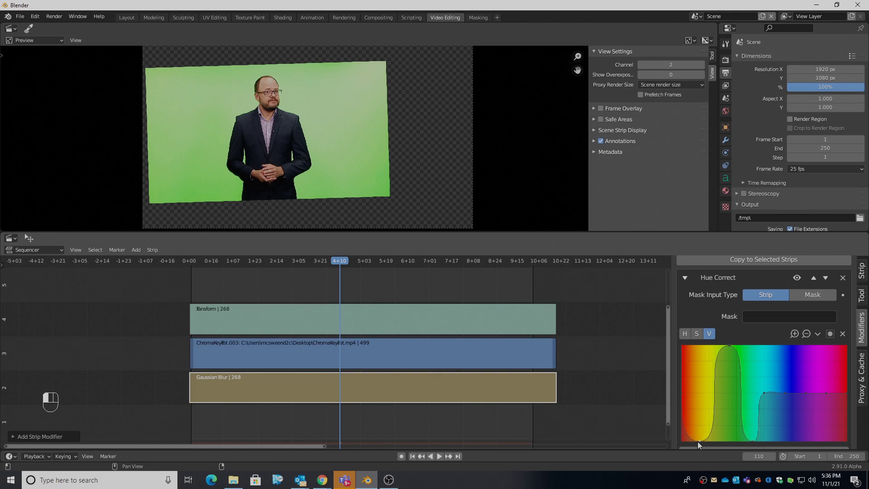
left_click_drag(683, 394, 682, 441)
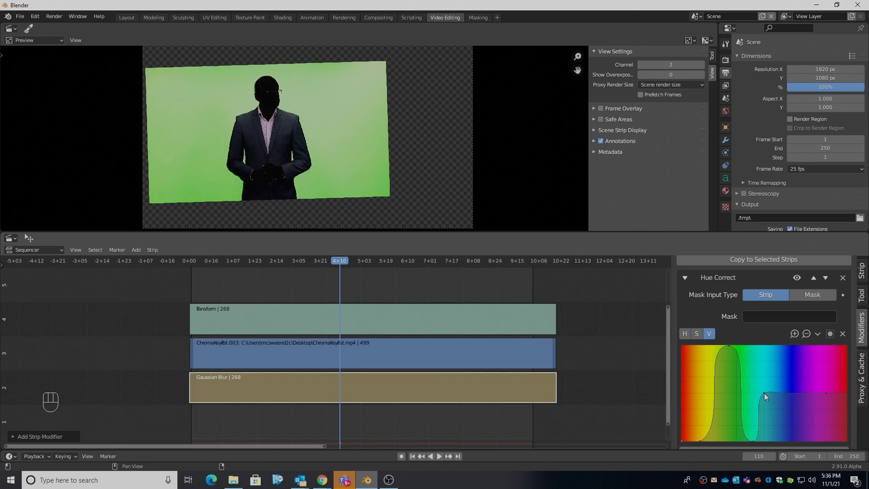
left_click_drag(765, 393, 828, 439)
left_click_drag(806, 392, 846, 435)
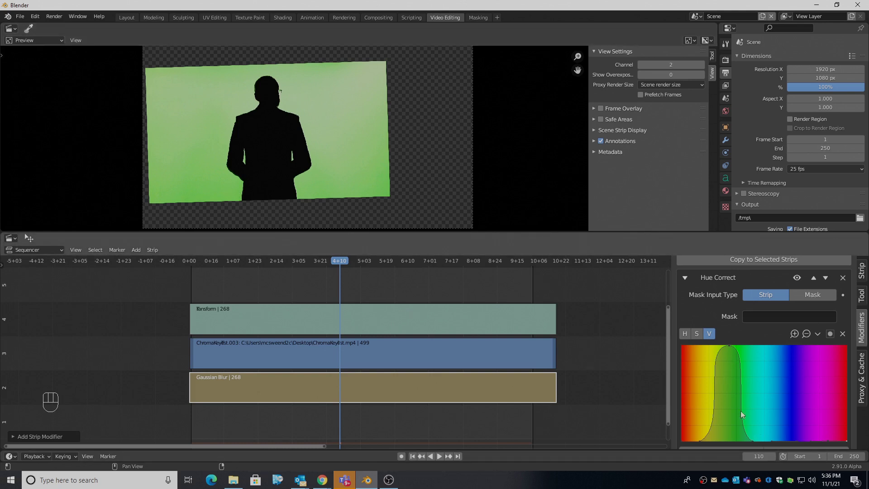
mouse_move(729, 346)
left_mouse_down()
mouse_move(742, 348)
mouse_move(718, 346)
left_mouse_up()
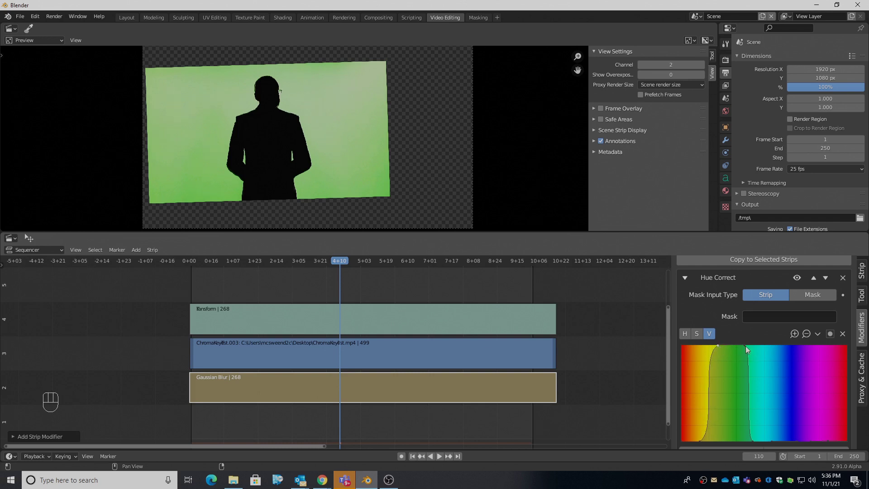
left_click_drag(752, 440, 759, 441)
Delete the saturation curve points and flatten saturation to zero, leaving a grey background.
left_click(697, 333)
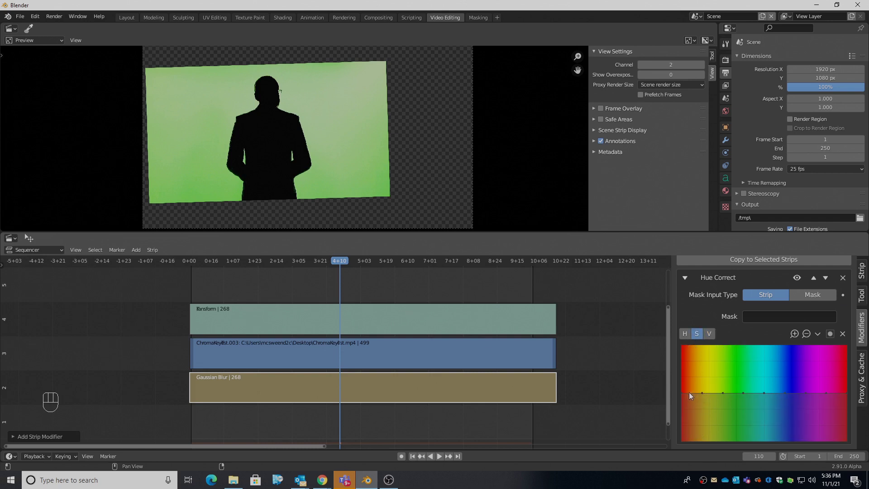
left_click_drag(683, 395, 682, 405)
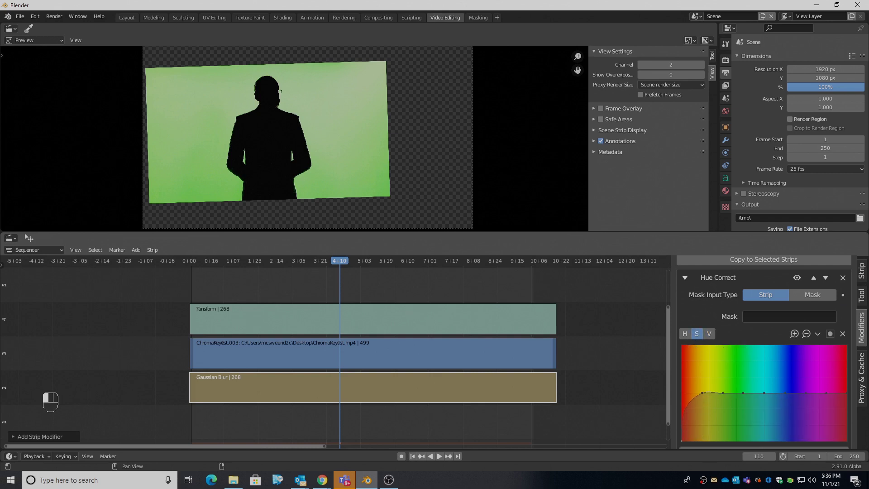
left_click_drag(682, 439, 693, 410)
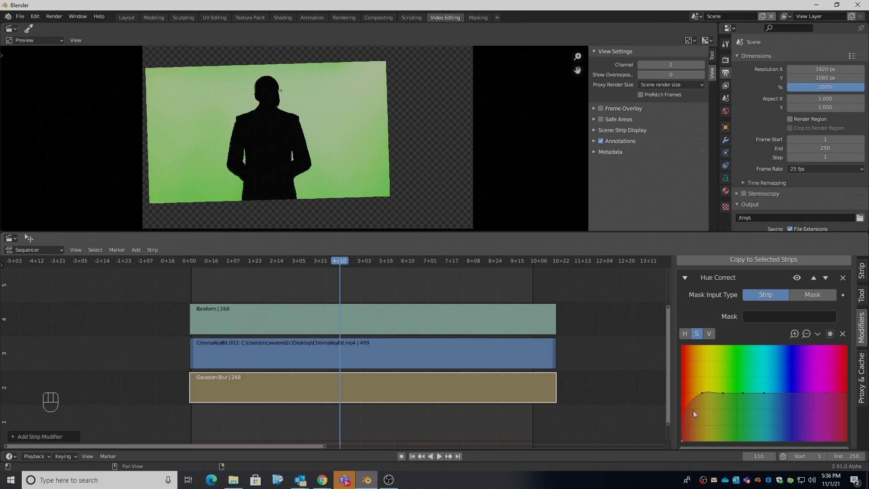
left_click(723, 392, "shift")
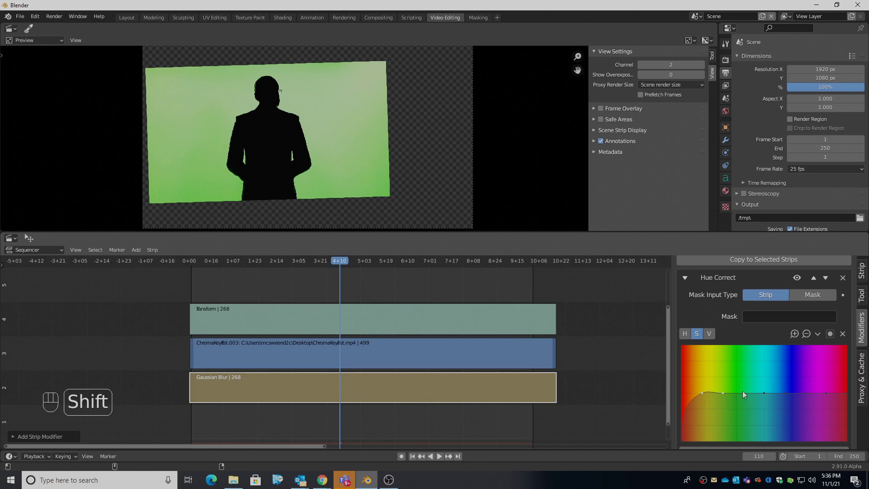
left_click(744, 393, "shift")
left_click(764, 393, "shift")
left_click(786, 392, "shift")
left_click(805, 393, "shift")
left_click(826, 393, "shift")
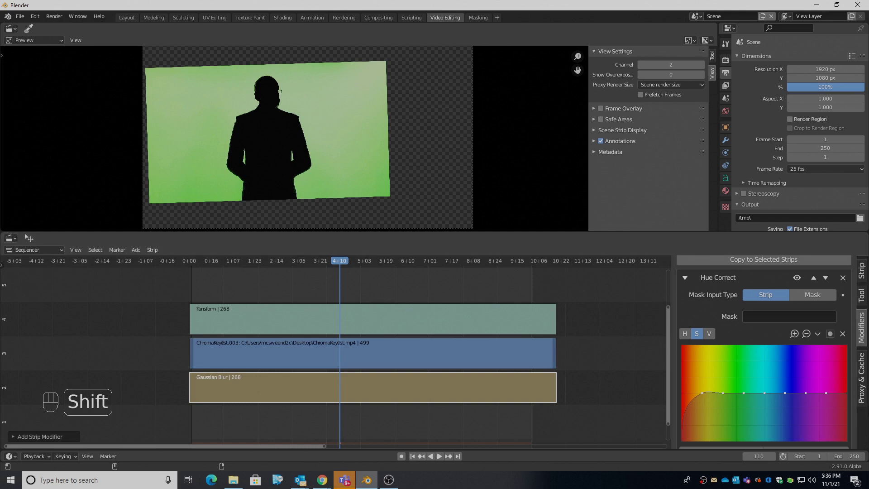
left_click(843, 334)
mouse_move(846, 440)
left_mouse_down()
mouse_move(847, 424)
mouse_move(847, 440)
left_mouse_up()
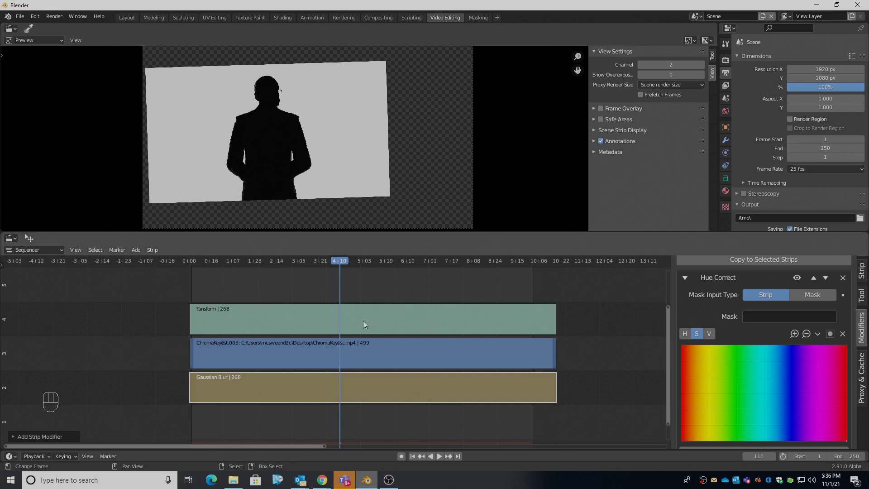
Play back the silhouette matte, then return to frame 92.
key("ctrl+shift+space")
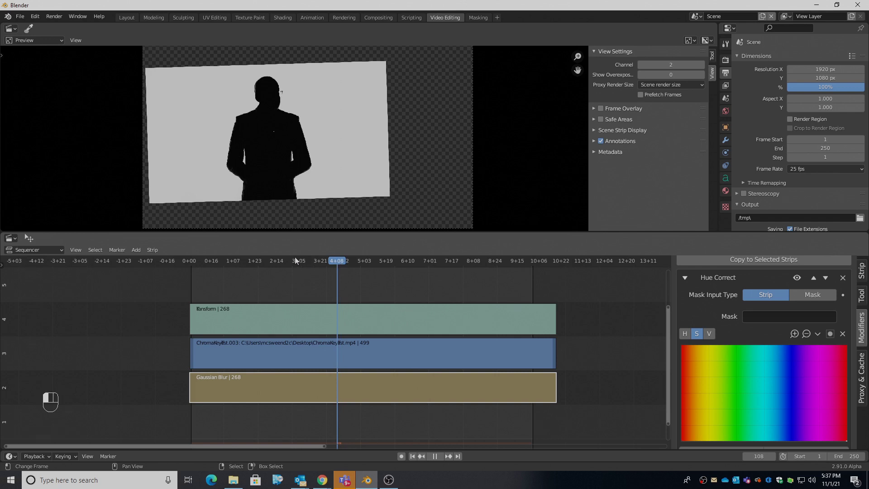
key("space")
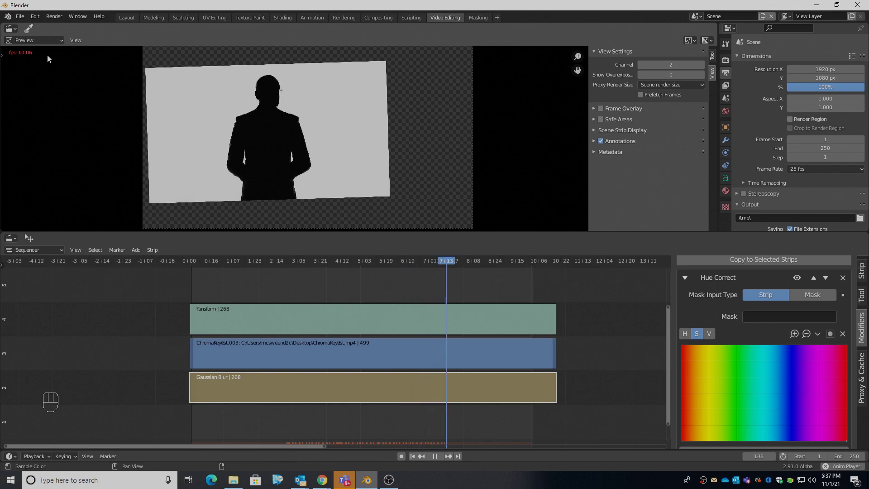
key("space")
left_click(315, 261)
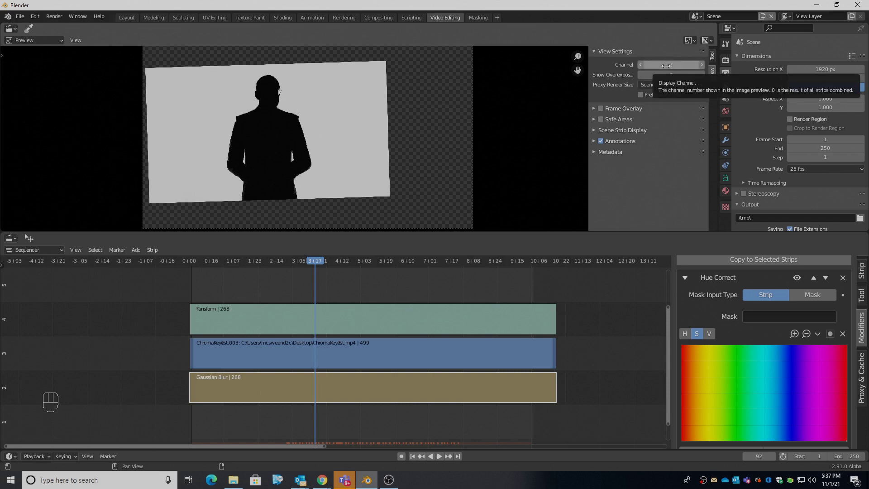
Set the preview channel back to 0 to show the combined output.
left_click(666, 66)
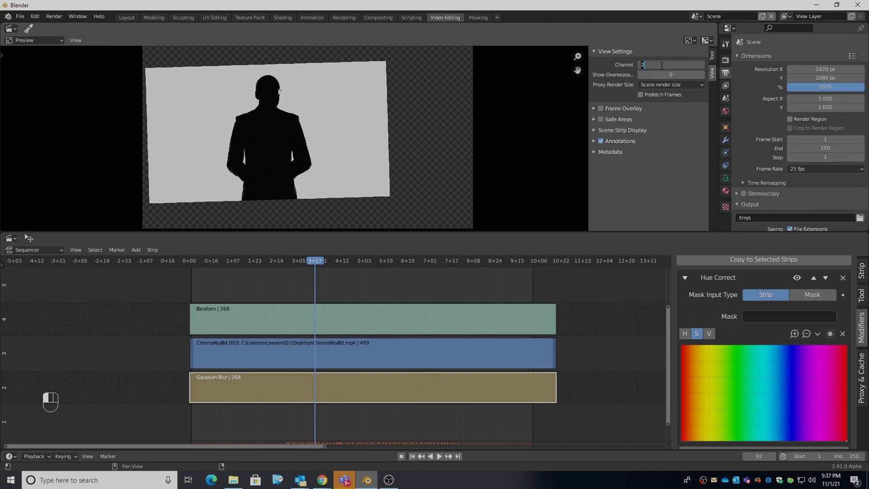
type("0")
key("Return")
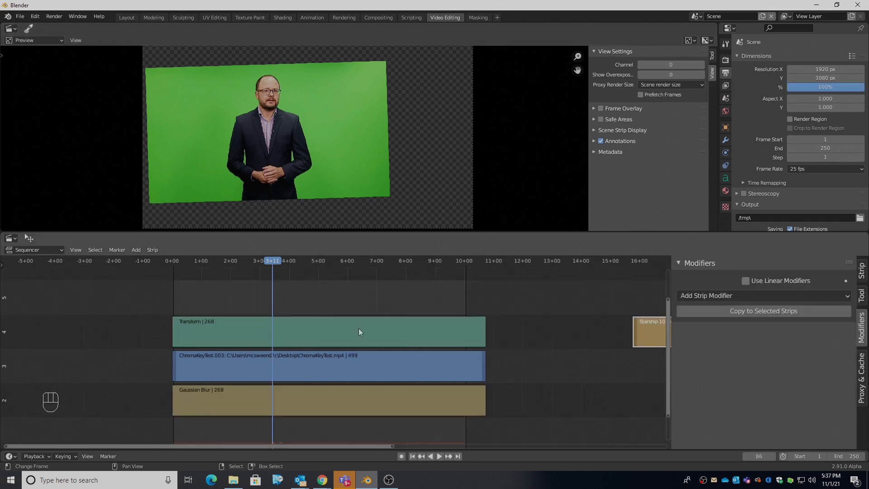
Place the Starship 10.jpg image strip on channel 5 above the presenter strips.
scroll(623, 329, "down", 5)
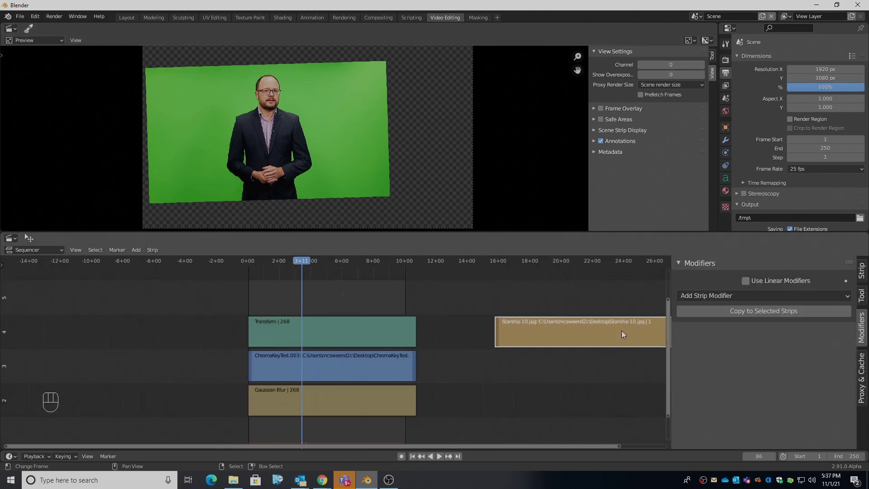
right_click(541, 333)
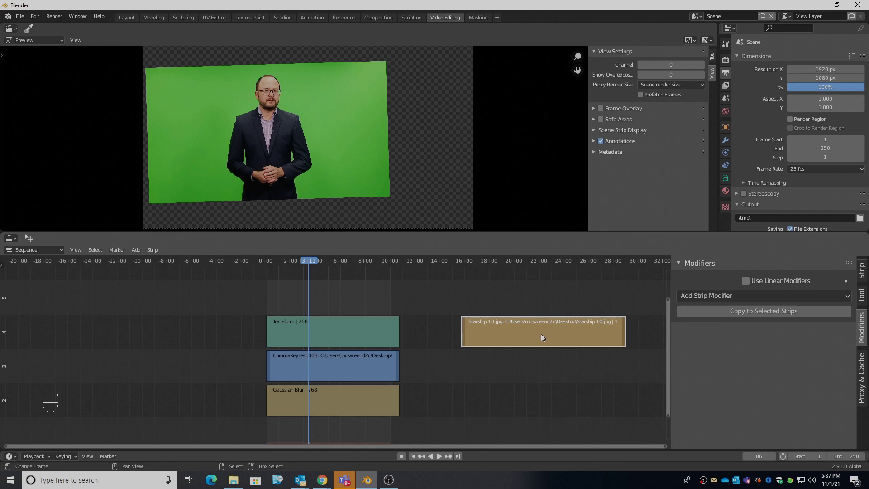
key("g")
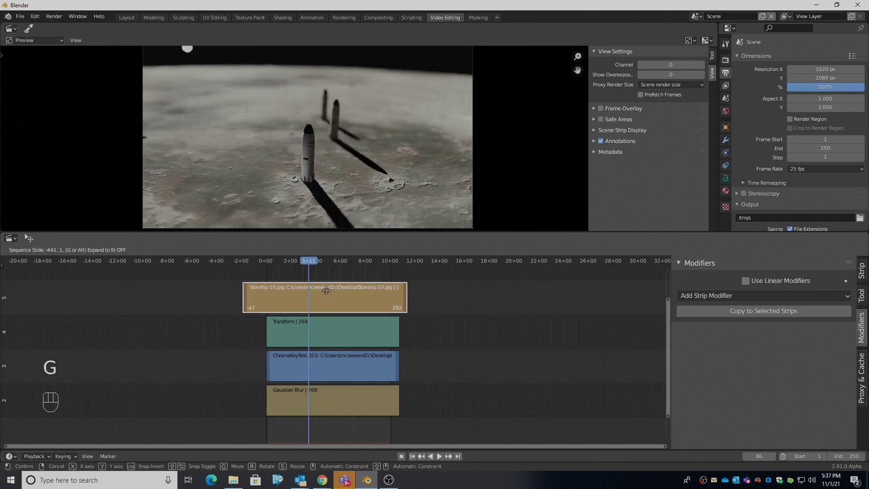
left_click(329, 294)
middle_click_drag(350, 321, 343, 333, "alt+shift")
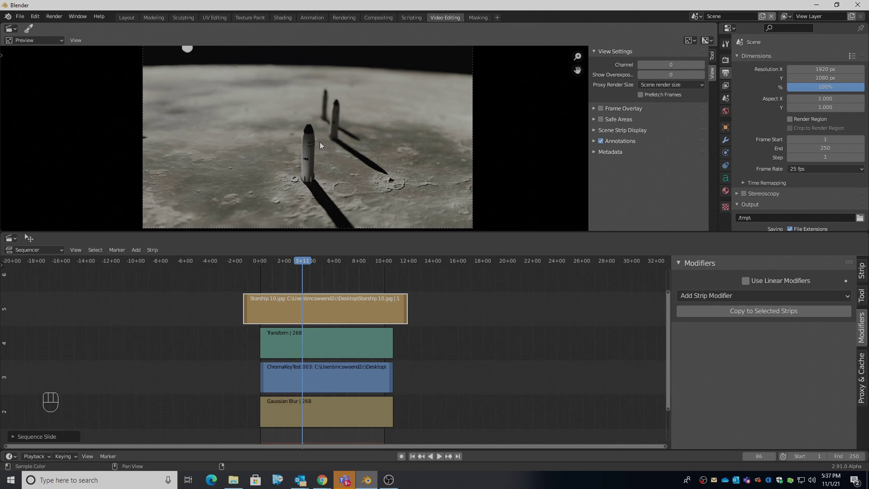
Add a Mask modifier to the Starship strip, using the Gaussian Blur strip as its mask.
left_click(311, 411)
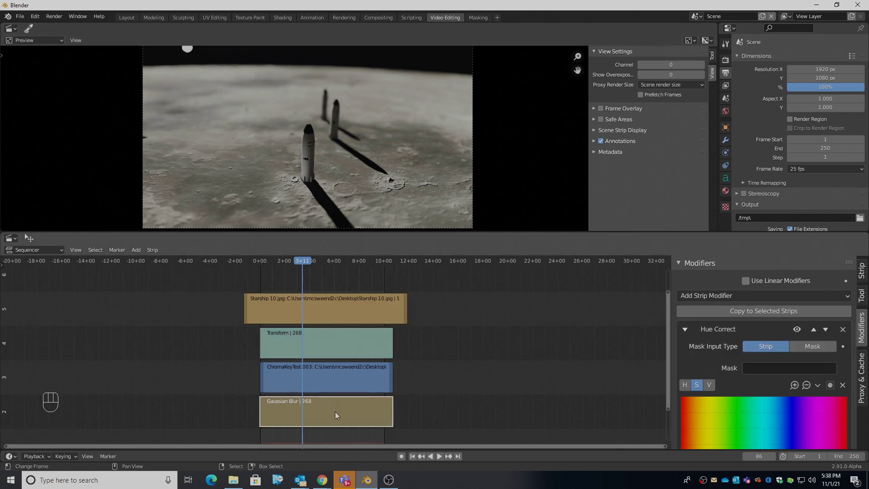
left_click(309, 345)
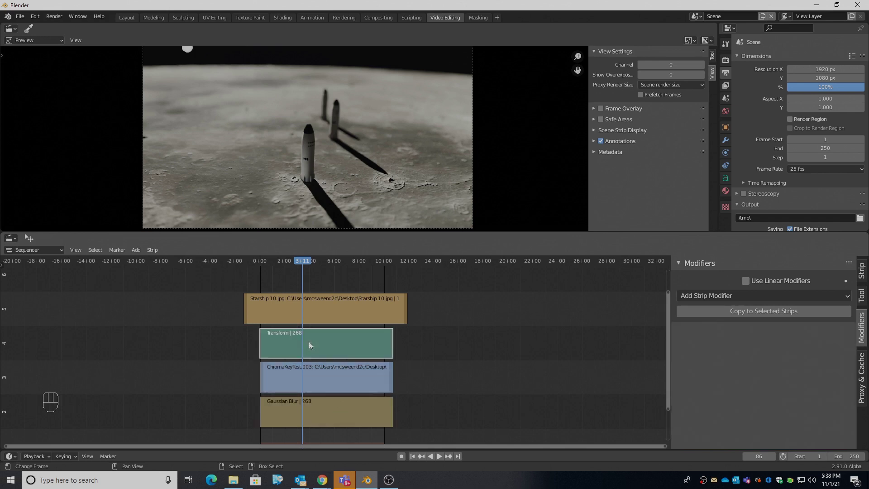
left_click(322, 309)
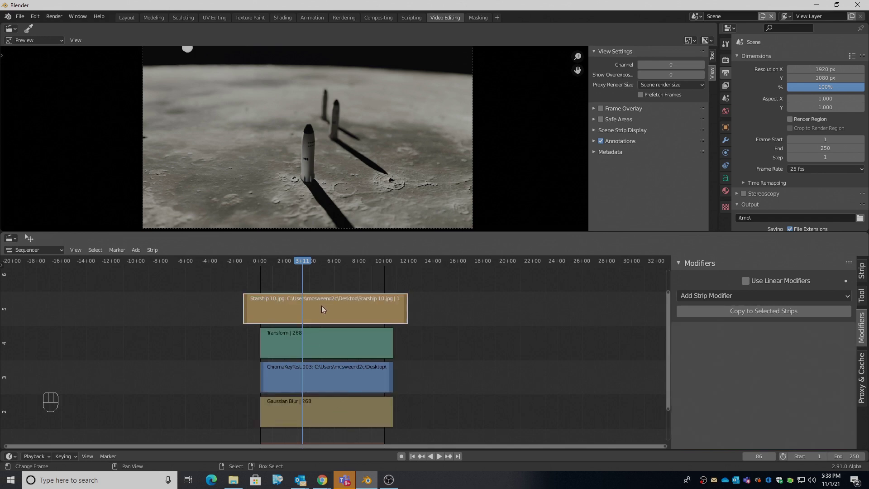
left_click(744, 296)
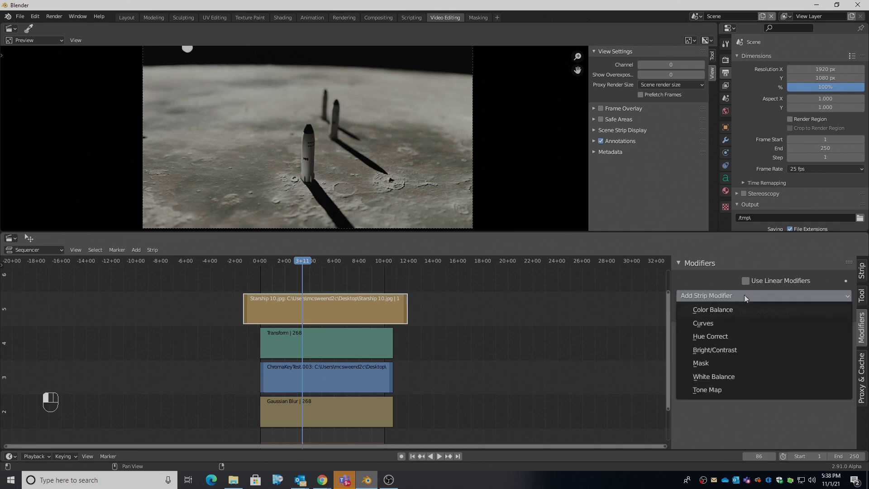
left_click(737, 362)
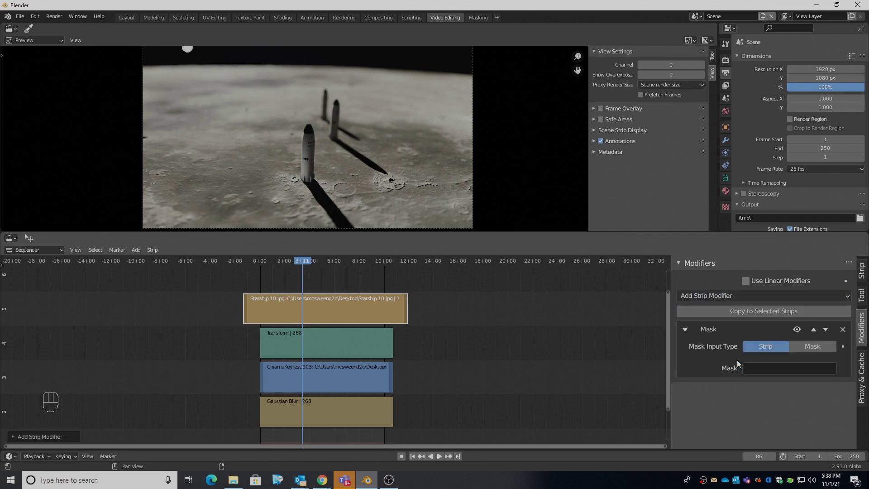
left_click(774, 346)
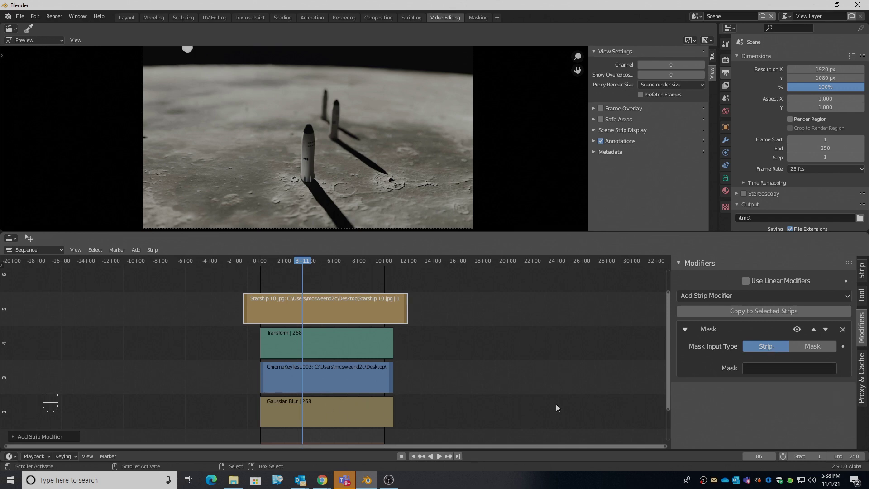
left_click(784, 368)
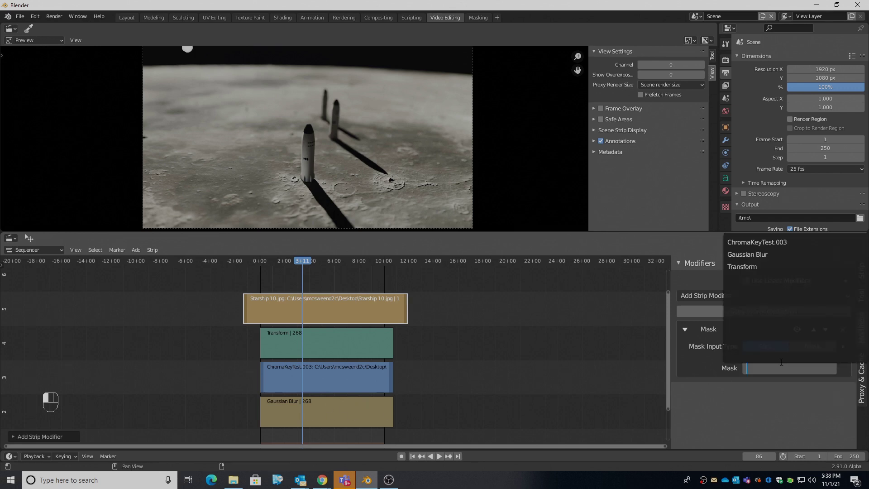
left_click(757, 255)
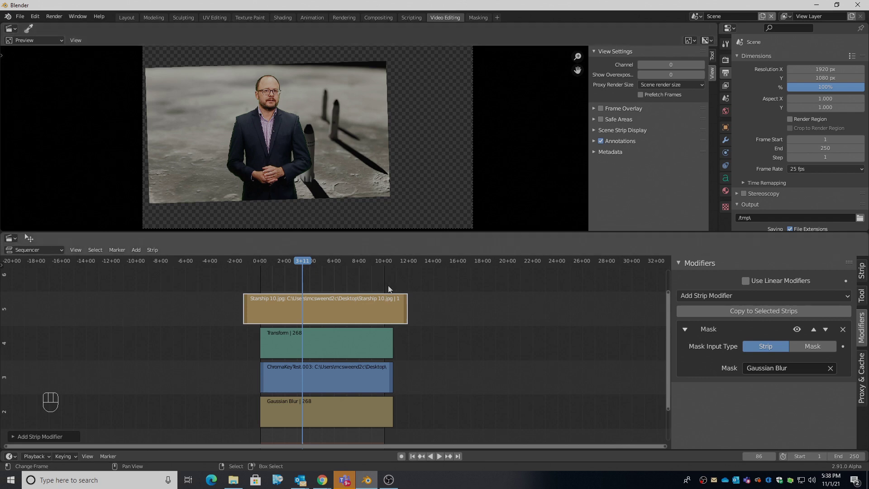
Move the Starship strip up into channel 6.
key("shift")
scroll(351, 336, "up", 2, "shift")
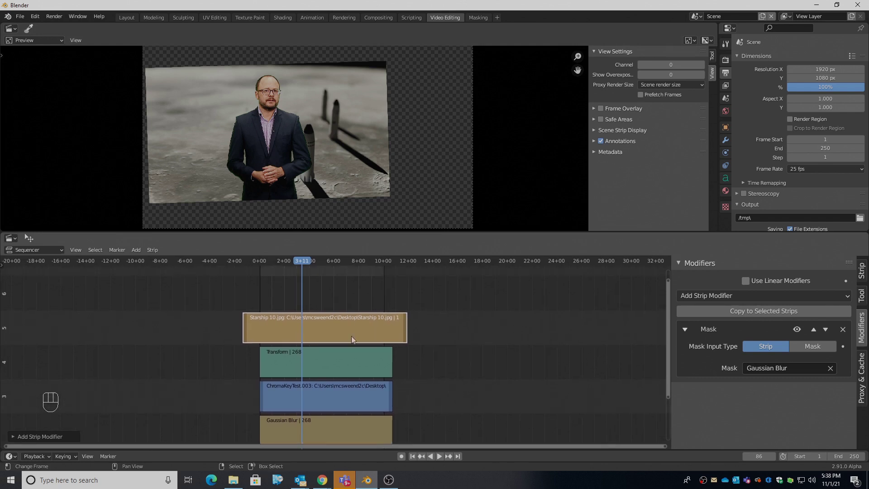
right_click(319, 330)
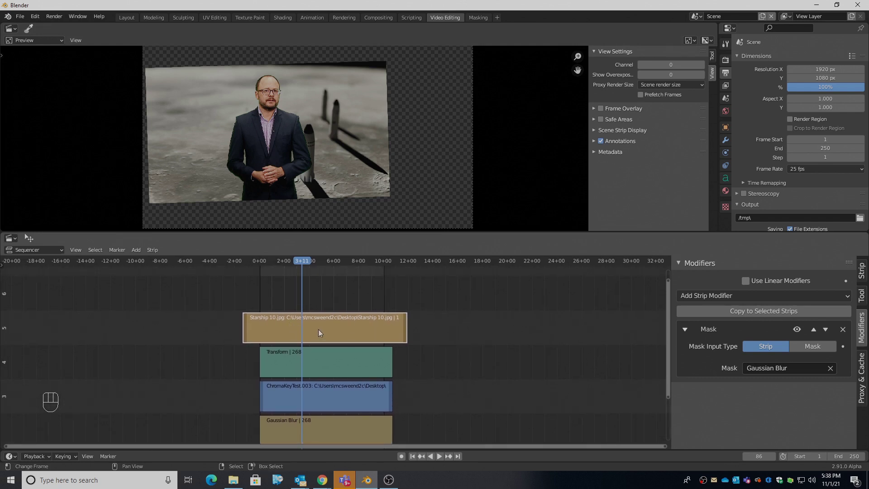
key("g")
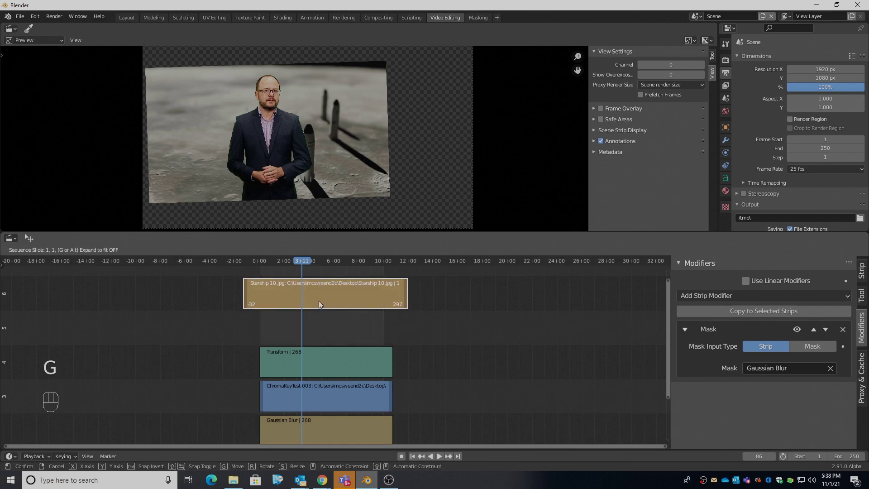
left_click(319, 301)
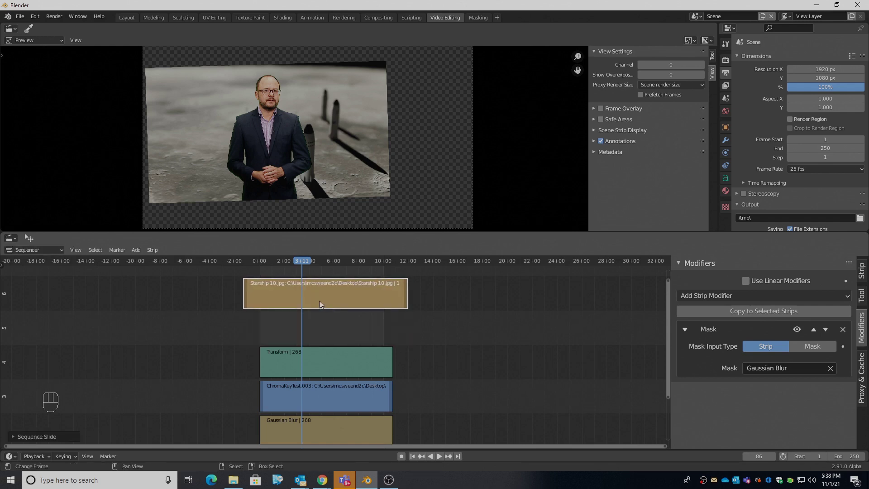
Duplicate the Starship strip into channel 5 and remove the copy's Mask modifier.
key("shift+d")
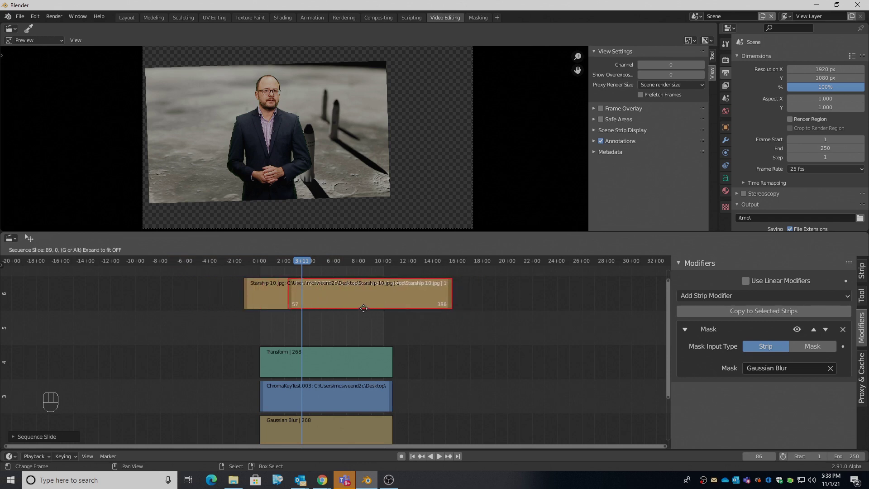
left_click(319, 335)
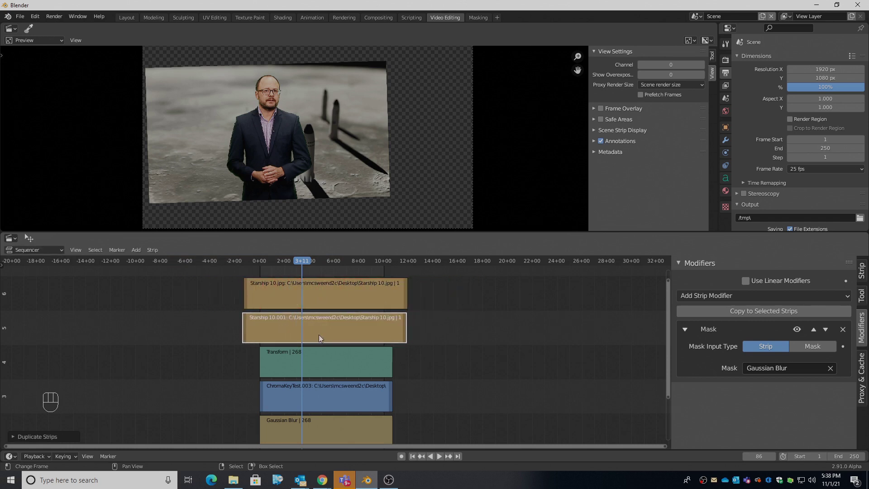
left_click(843, 329)
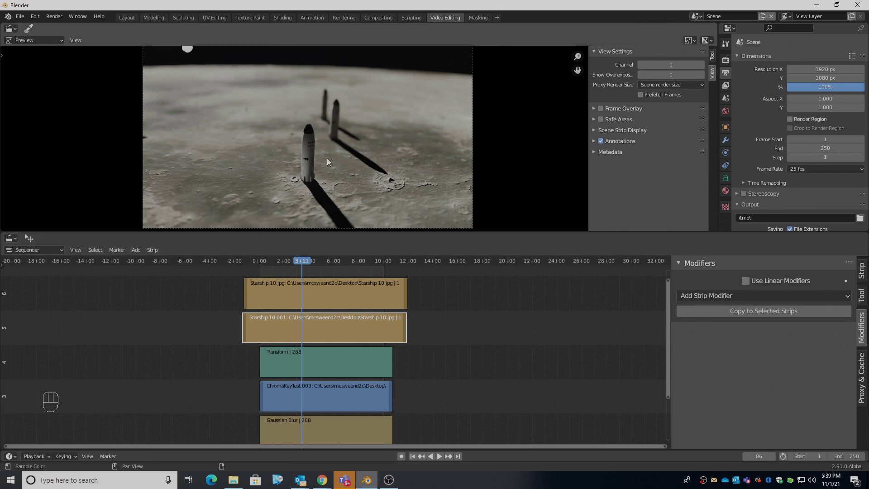
Set the copied Starship strip's blend mode to Alpha Under.
left_click(860, 271)
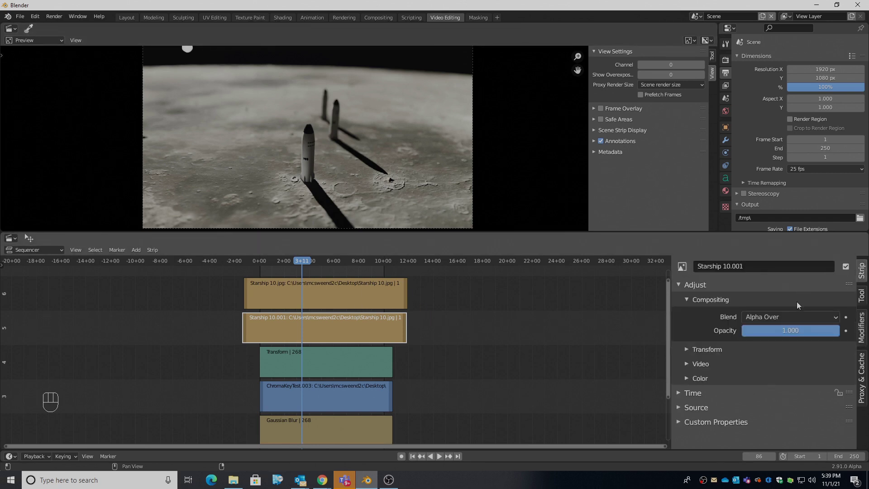
left_click(792, 315)
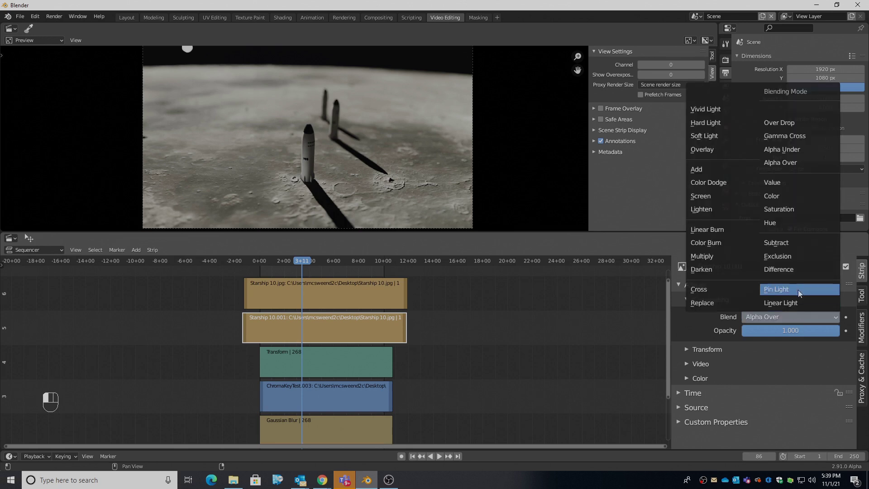
left_click(800, 150)
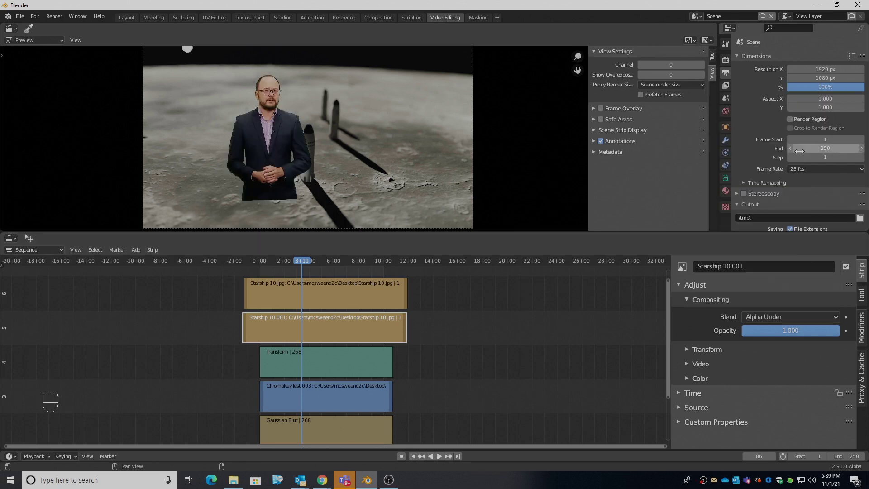
Play back the composite while lowering the preview resolution to 40%.
left_click(352, 328)
right_click(339, 285)
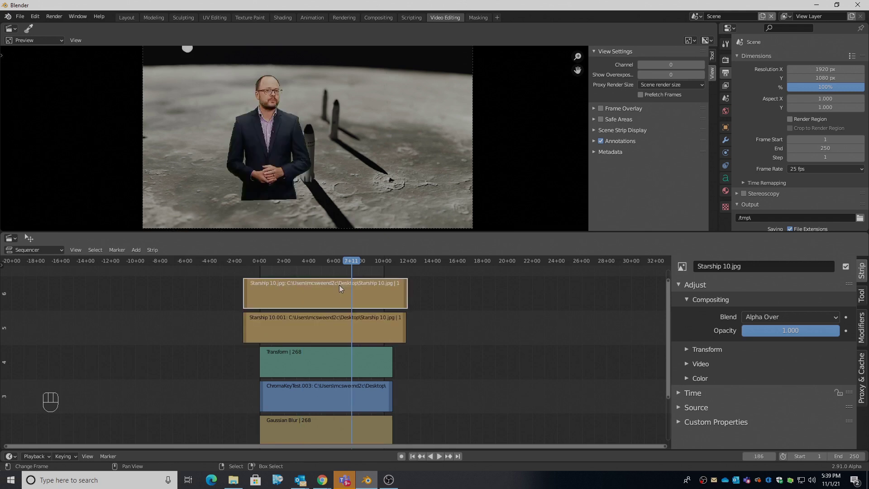
left_click_drag(313, 263, 273, 262)
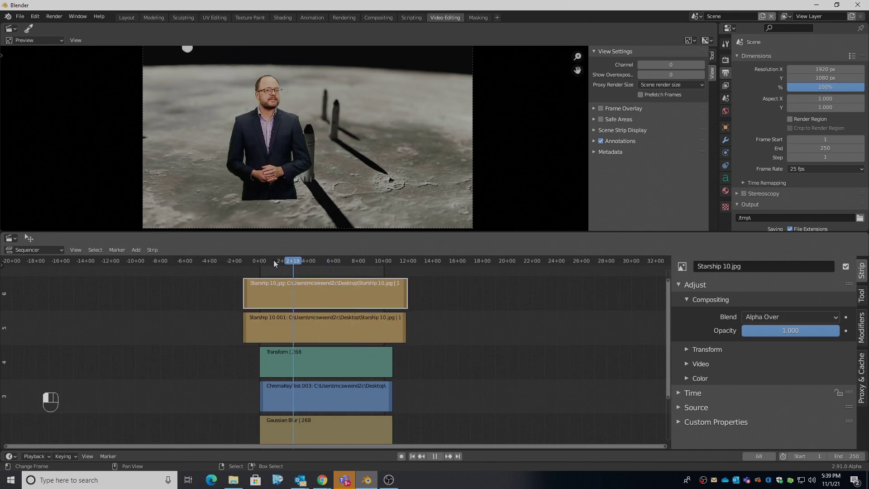
key("space")
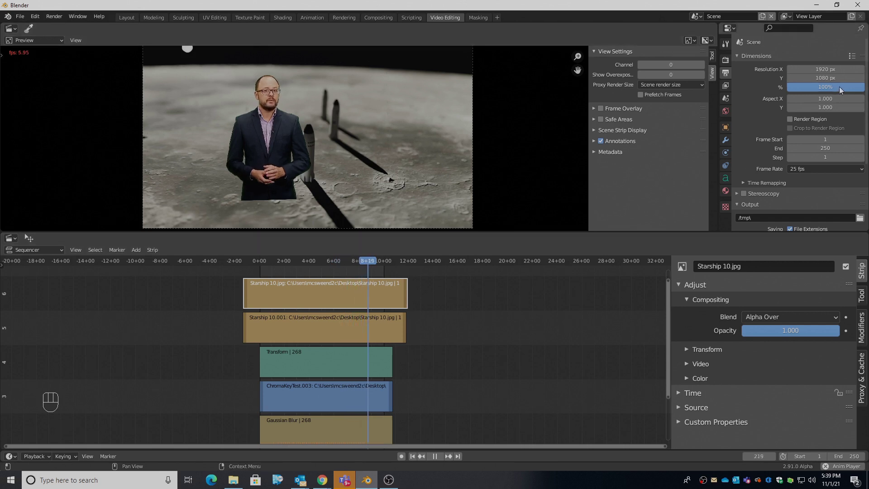
left_click_drag(838, 86, 815, 86)
left_click_drag(826, 87, 799, 92)
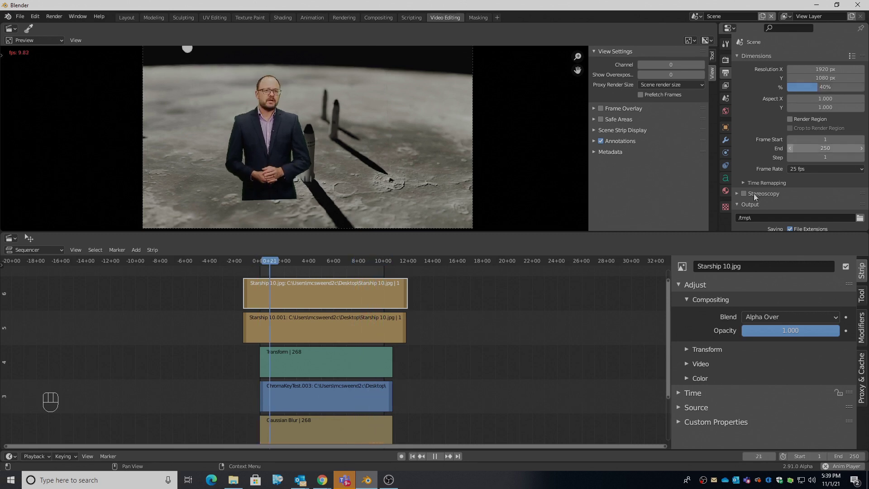
key("space")
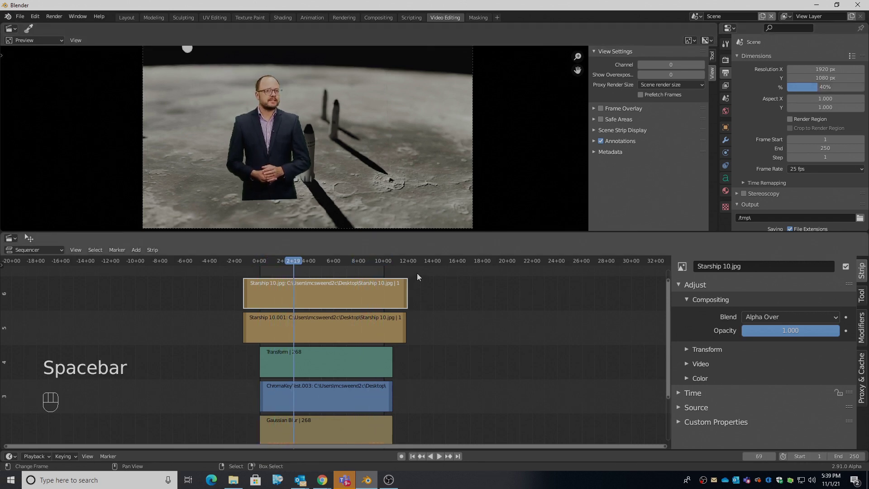
scroll(281, 149, "up", 3)
Raise the preview resolution to 64% and pan the preview around the presenter.
scroll(290, 141, "up", 4)
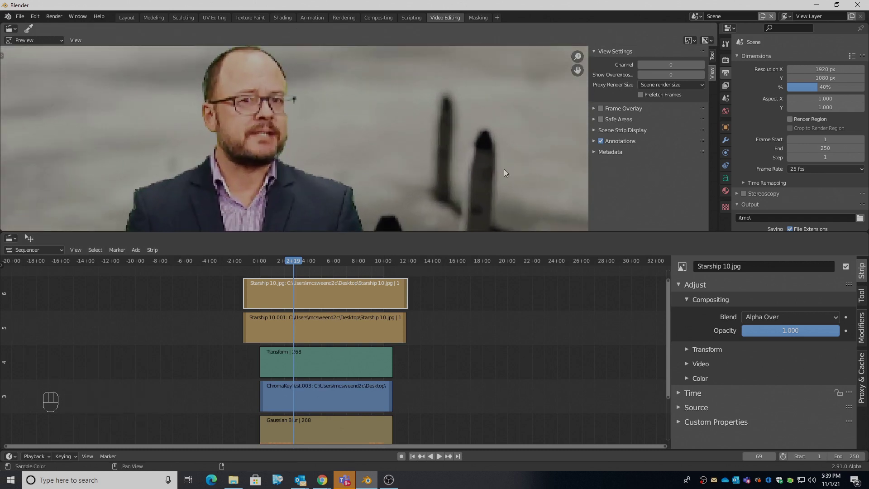
left_click_drag(819, 86, 862, 86)
middle_click_drag(284, 156, 296, 186)
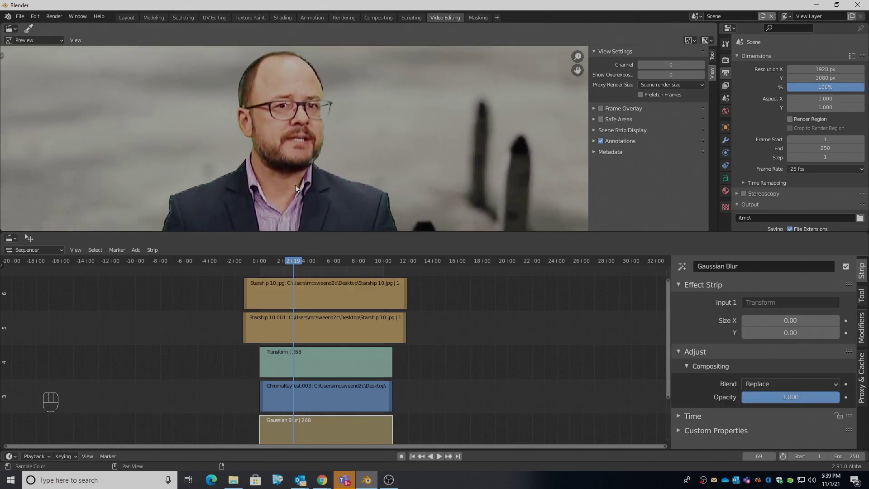
left_click_drag(301, 190, 233, 191, "alt+shift")
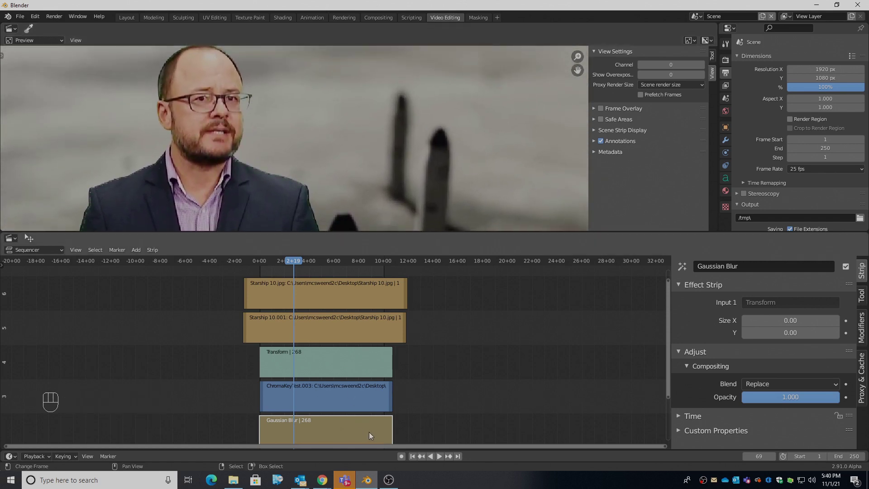
Show the Hue Correct V curve and add a control point at its peak.
left_click(861, 327)
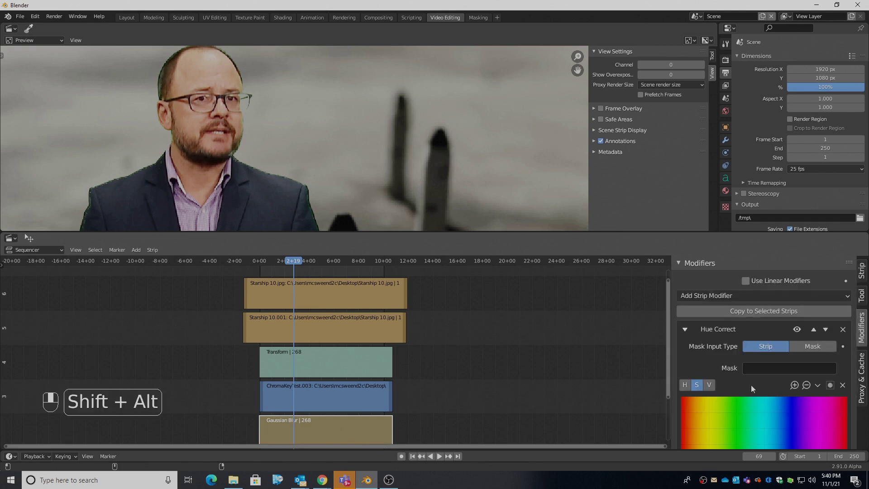
left_click(710, 385)
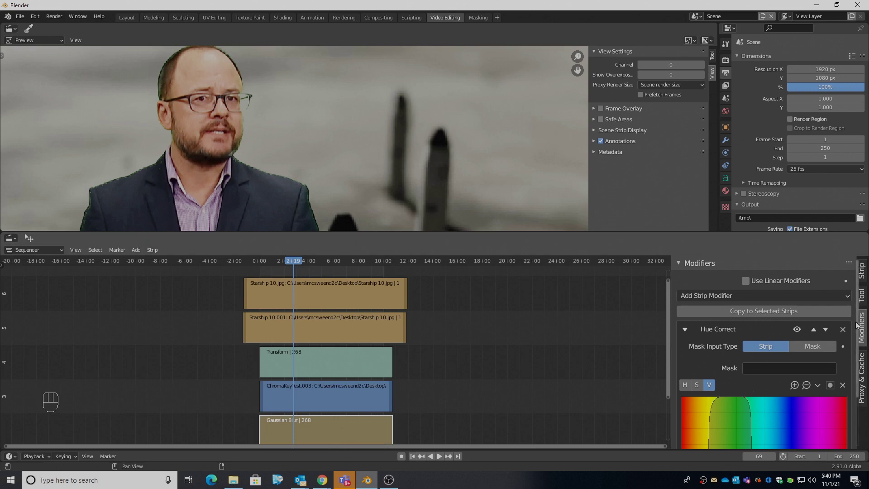
scroll(761, 393, "down", 4)
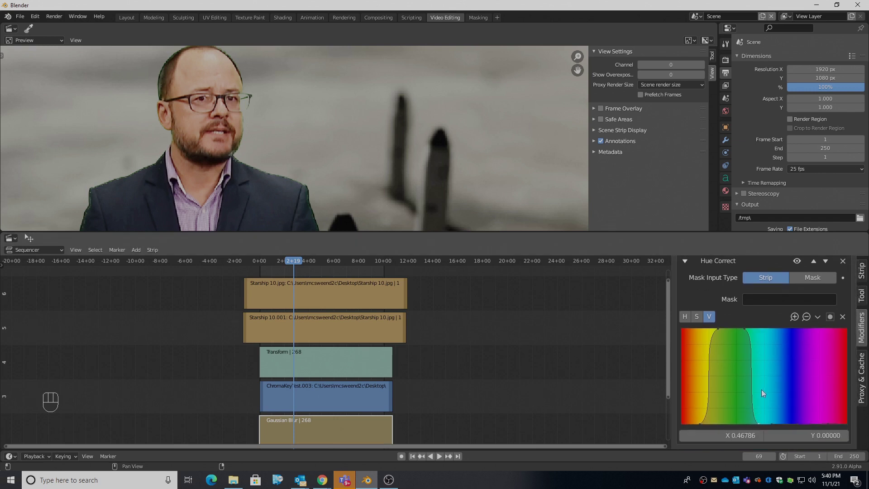
left_click(744, 329)
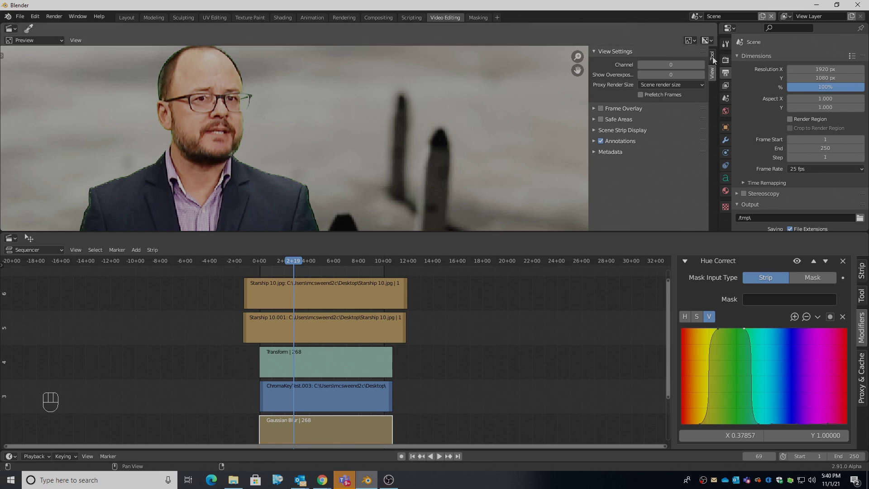
left_click(672, 65)
Preview channel 2 alone and pull Hue Correct V curve points down to narrow the green peak.
type("2")
key("Return")
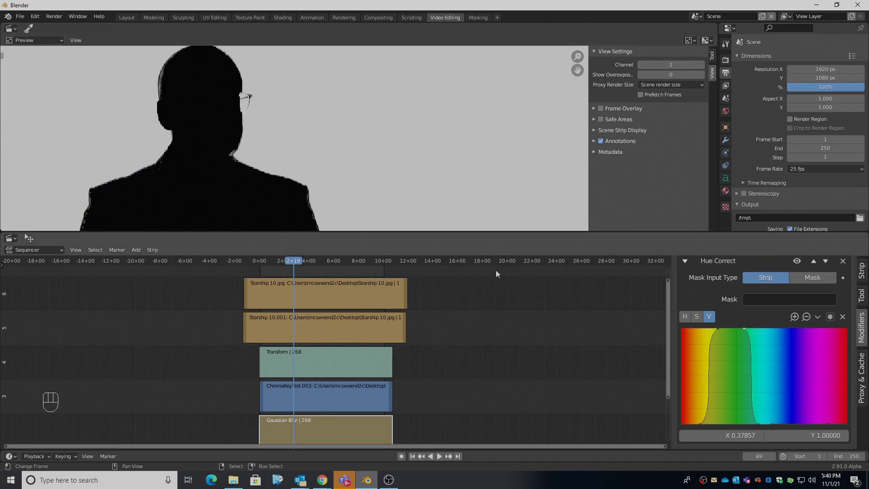
left_click_drag(745, 331, 723, 387)
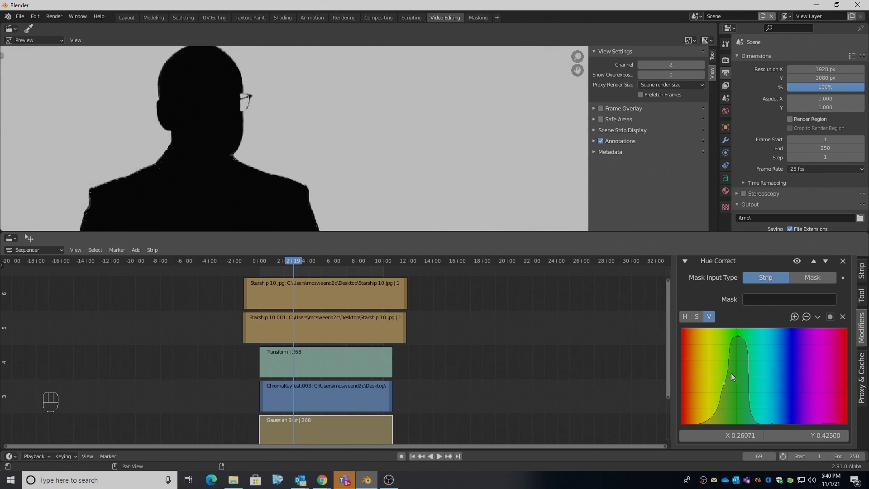
left_click_drag(745, 351, 744, 385)
Set the preview back to channel 0 and zoom in on the presenter's collar.
left_click(662, 64)
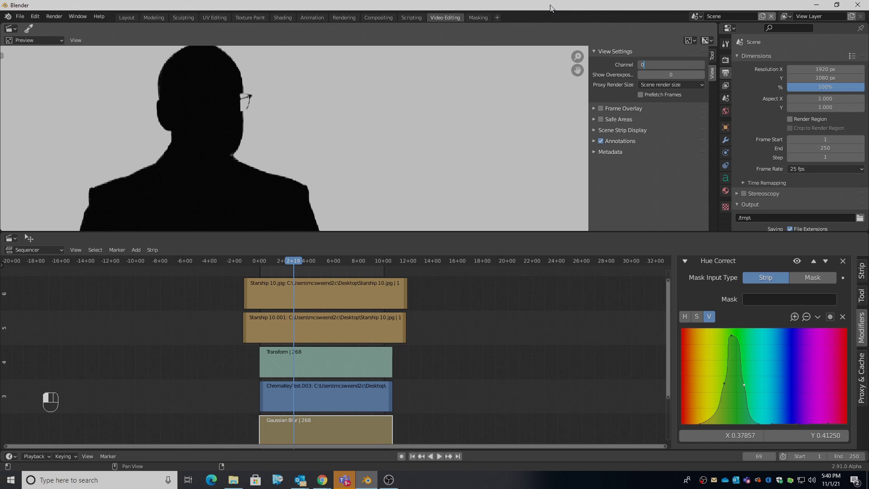
type("0")
key("Return")
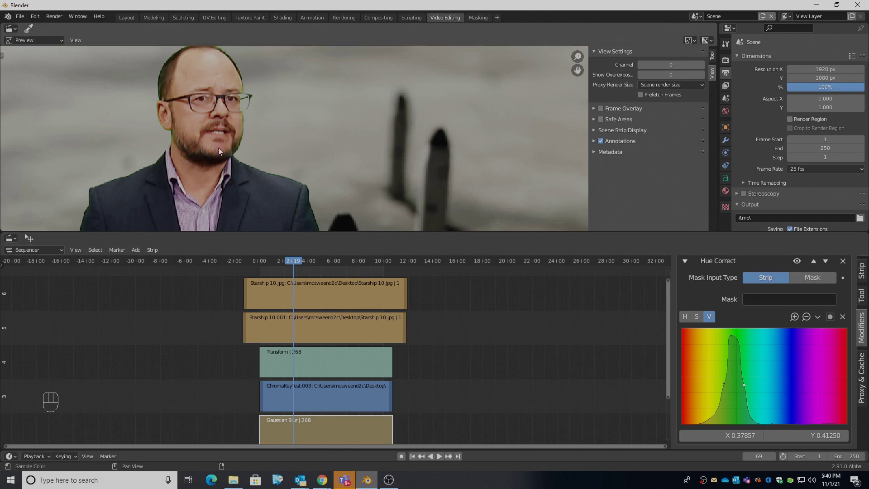
scroll(218, 147, "up", 3)
middle_click_drag(189, 182, 287, 139)
scroll(273, 143, "up", 1)
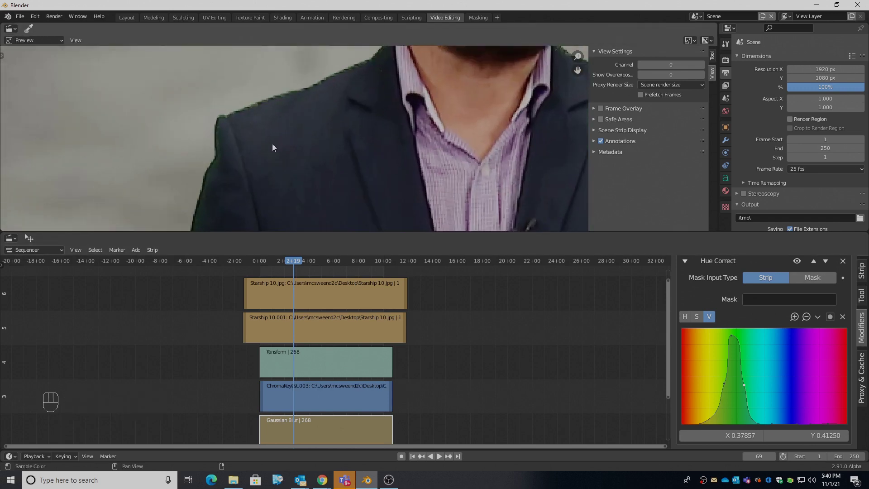
scroll(228, 153, "up", 2)
scroll(310, 114, "up", 2, "shift")
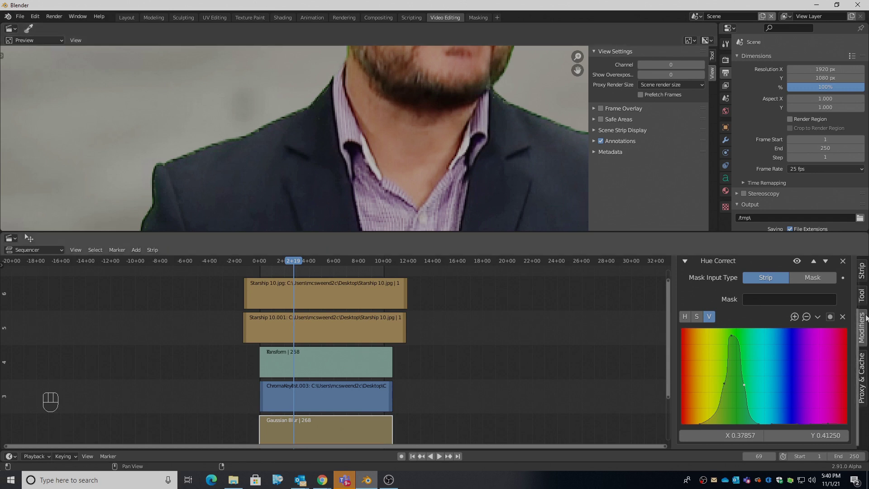
Increase the Gaussian Blur size and play the sequence to review the blur.
left_click(862, 271)
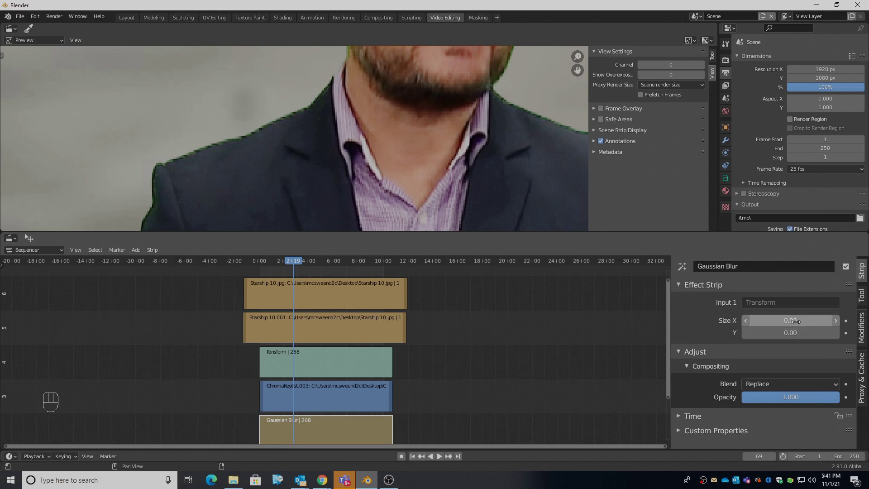
left_click_drag(791, 320, 791, 320)
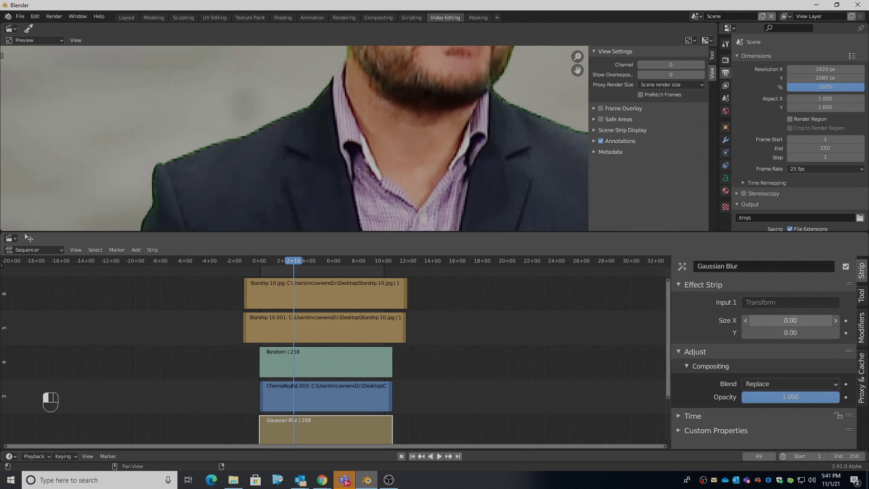
left_click_drag(790, 320, 797, 321)
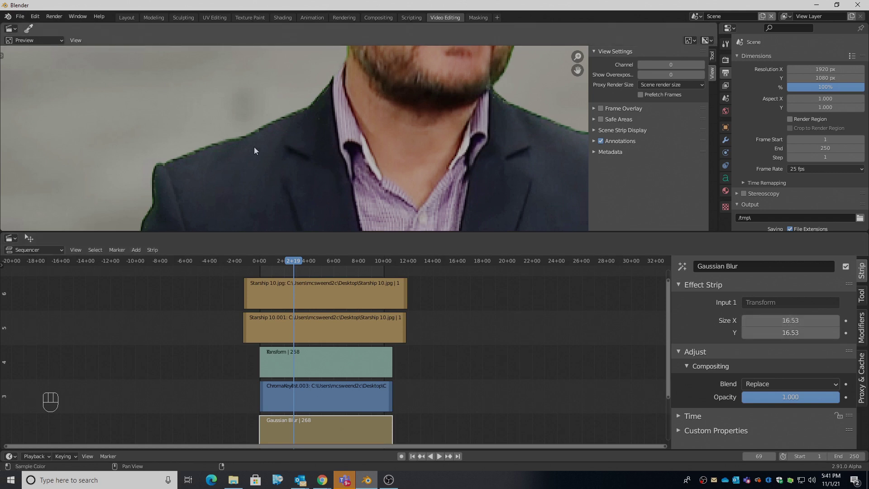
key("Right")
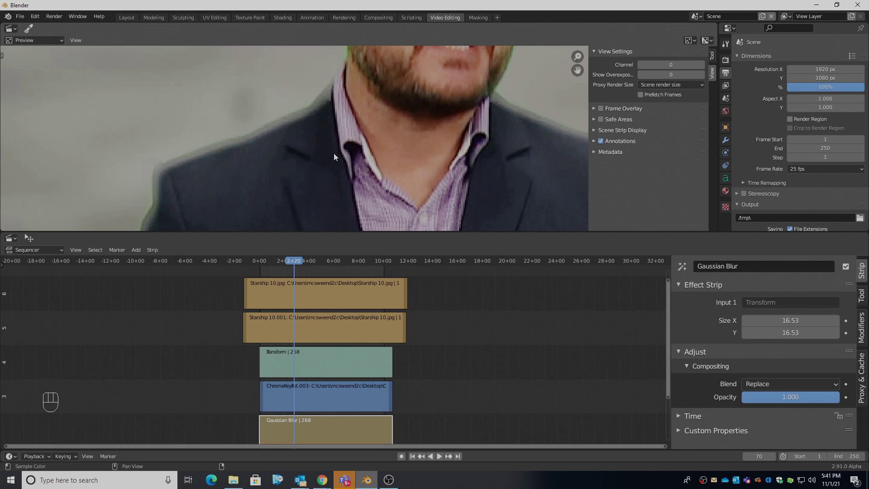
key("space")
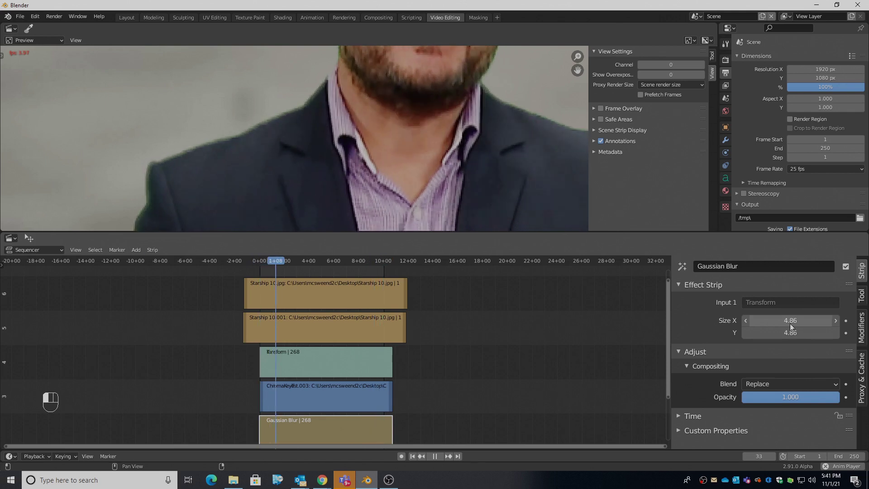
key("space")
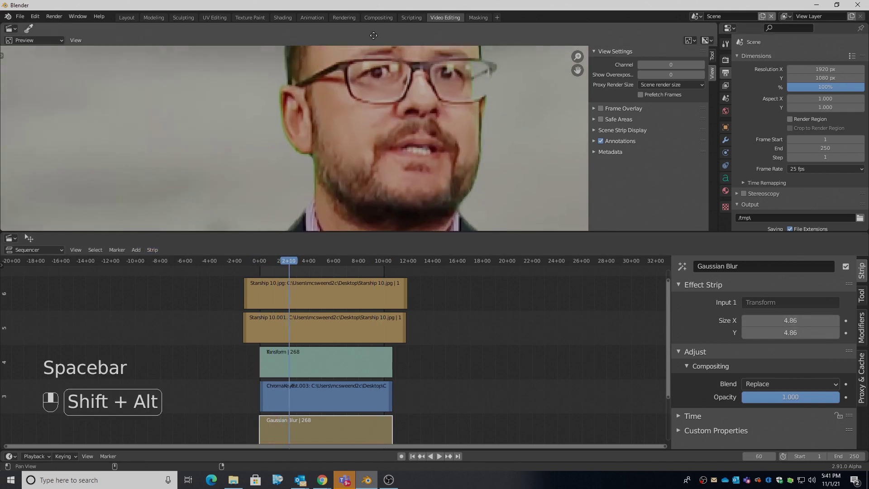
Pan the preview over the presenter's face and hands, then reset the blur size to 0.
middle_click_drag(414, 150, 197, 169, "shift")
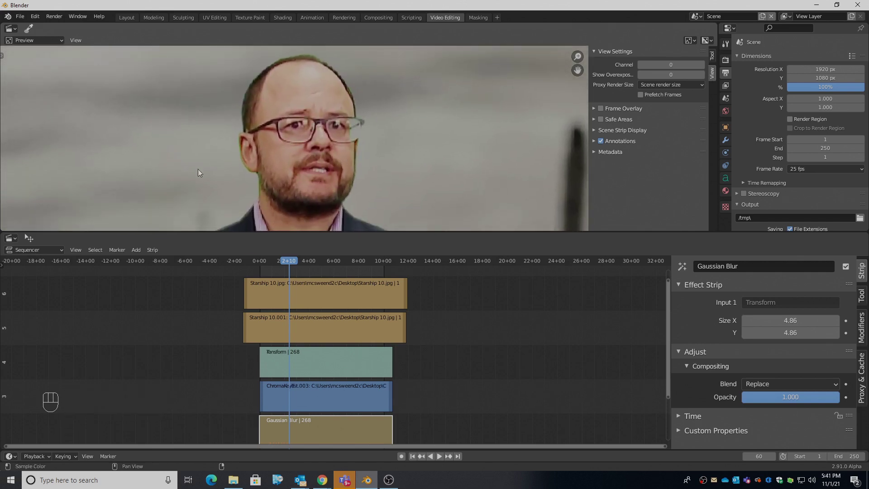
middle_click_drag(250, 181, 205, 151, "alt+shift")
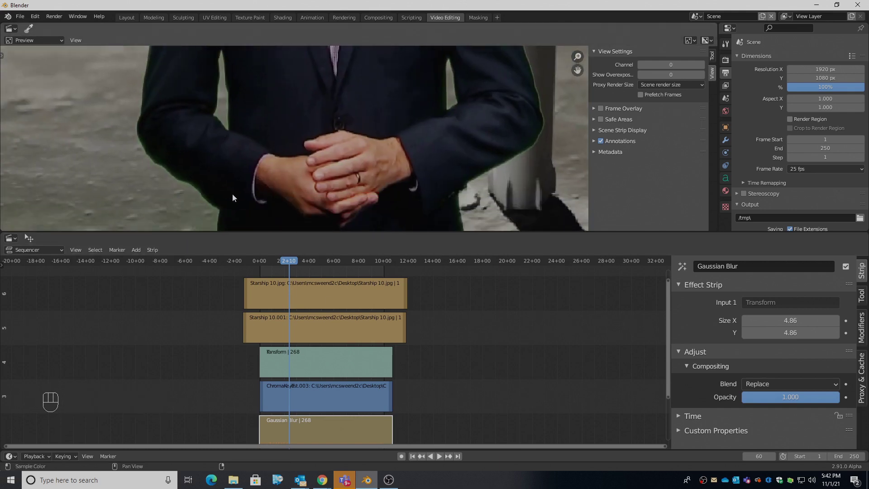
left_click(792, 320)
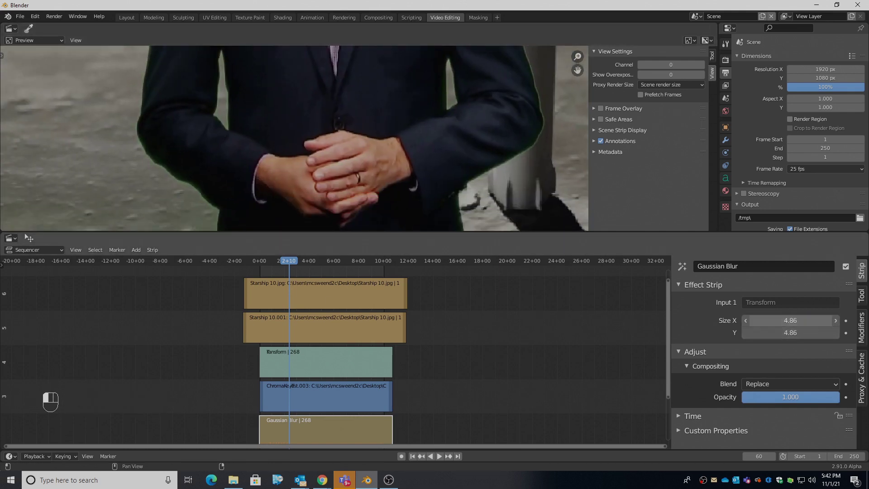
key("space")
key("space")
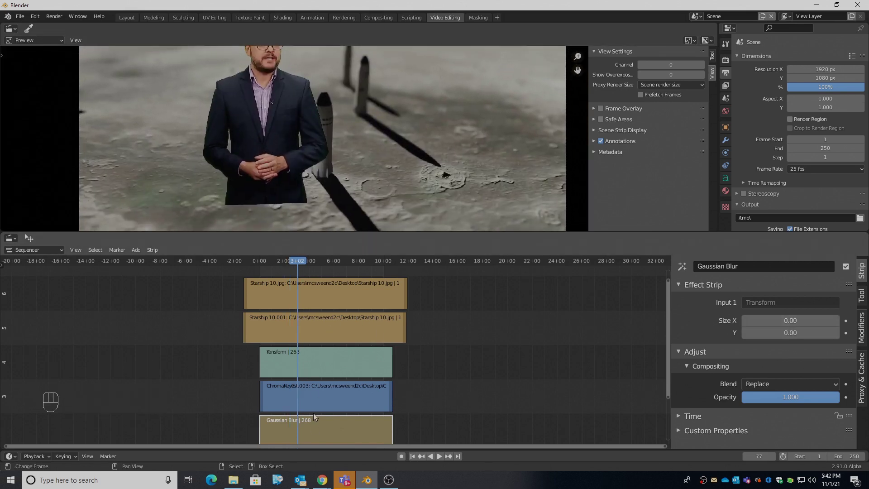
Test a lower Hue Correct V peak during playback, restore it to Y 1.00, and select the Transform strip.
key("space")
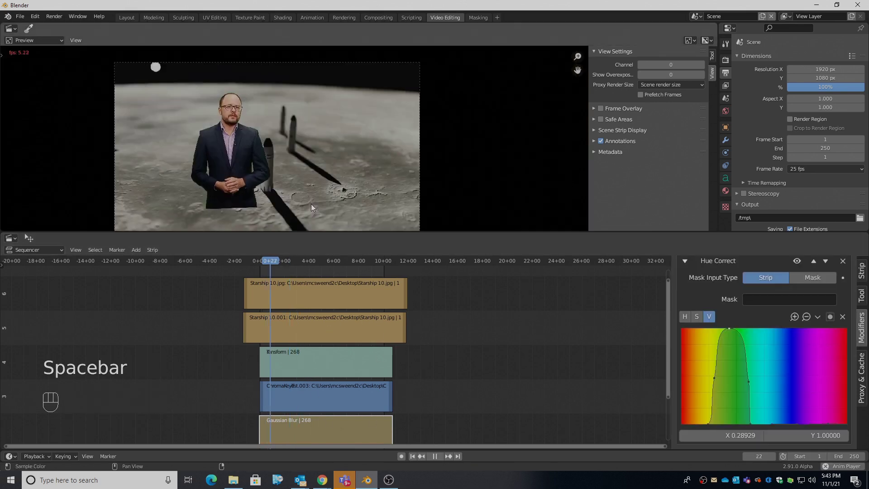
key("space")
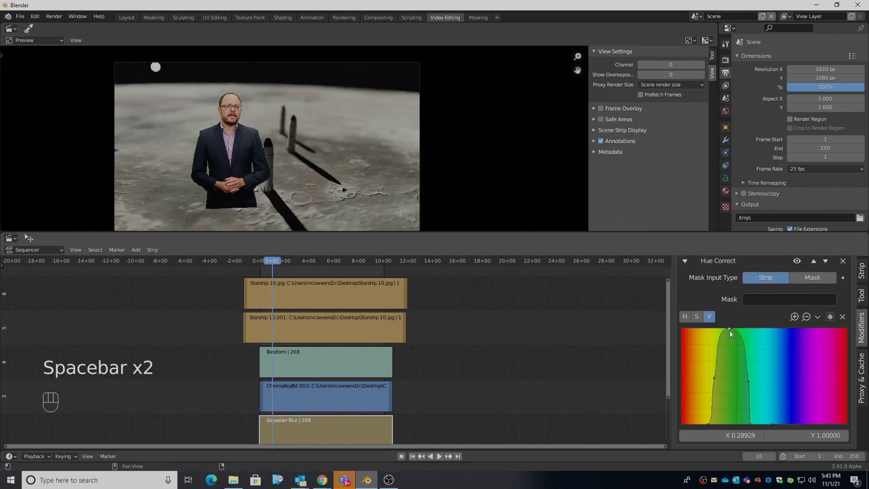
left_click_drag(729, 331, 729, 369)
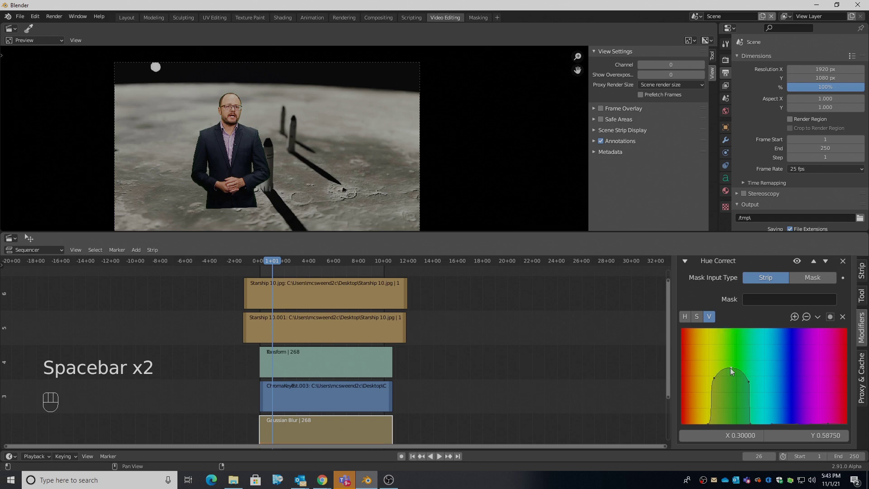
key("space")
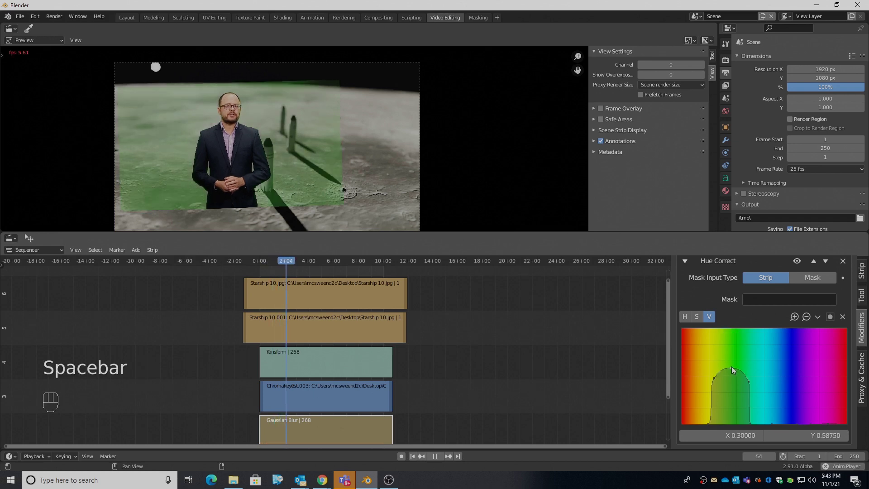
left_click_drag(733, 371, 728, 330)
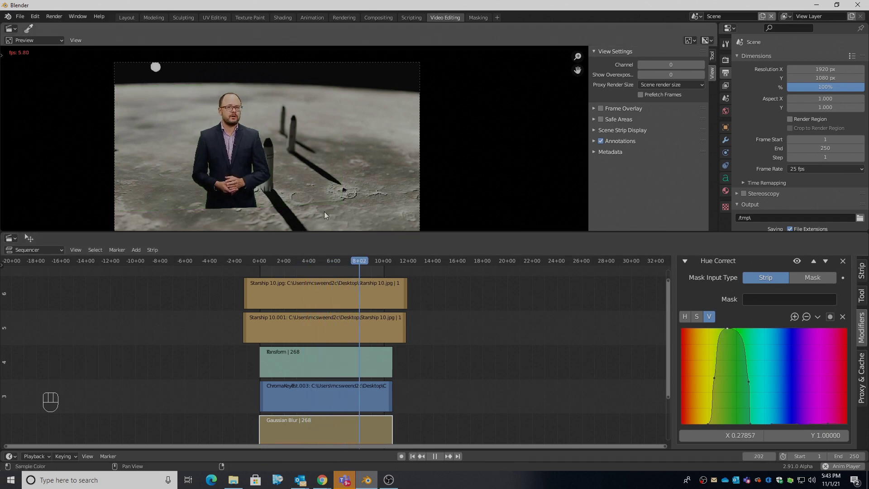
key("space")
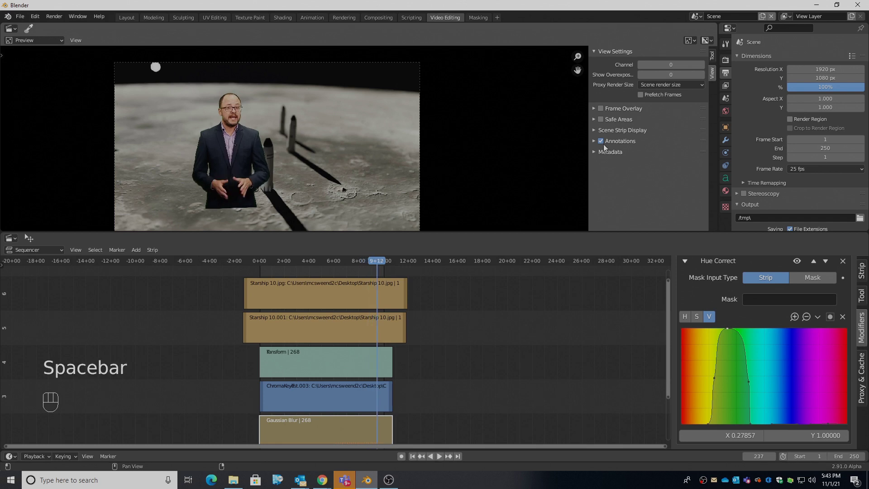
left_click(349, 390)
left_click(311, 360, "shift")
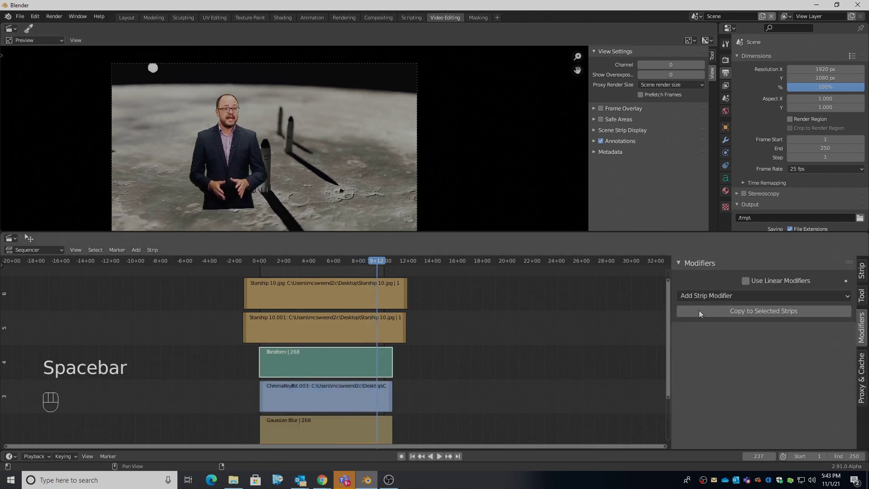
Scale the presenter to 1.93 at position X -26.91, Y -37.20, stepping frames to check.
left_click(862, 270)
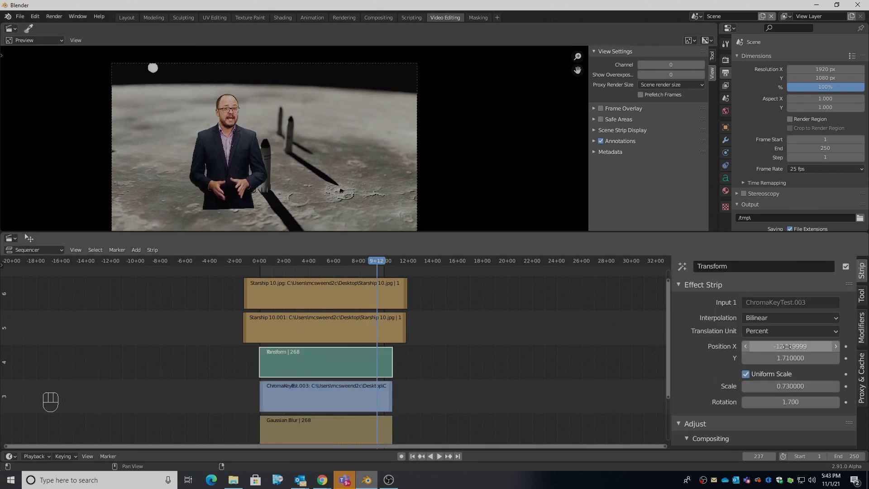
mouse_move(787, 346)
left_mouse_down()
mouse_move(748, 346)
mouse_move(790, 348)
left_mouse_up()
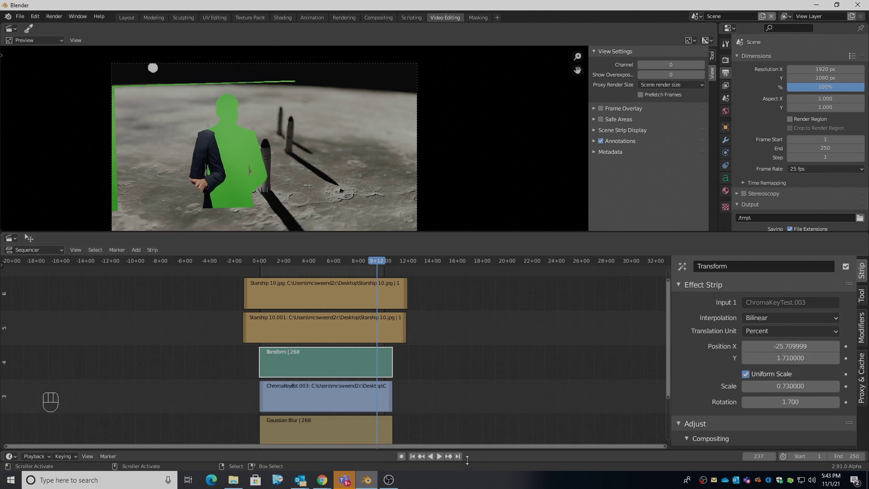
key("Right")
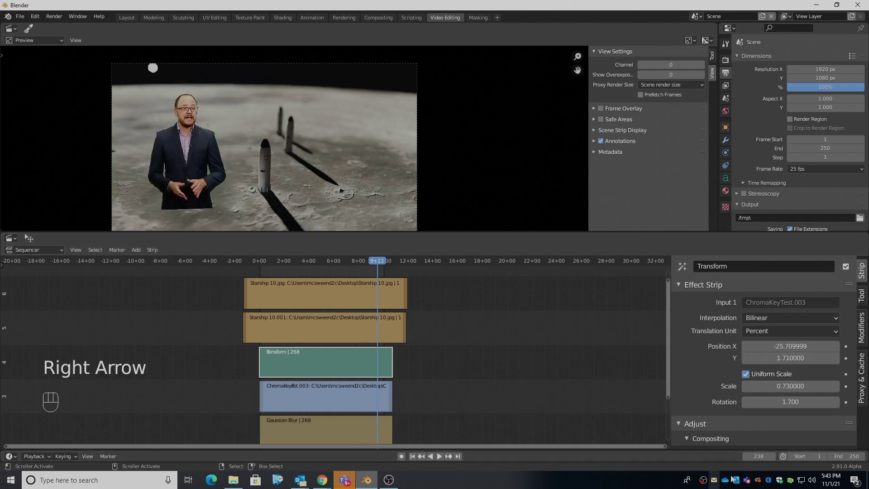
left_click(774, 457)
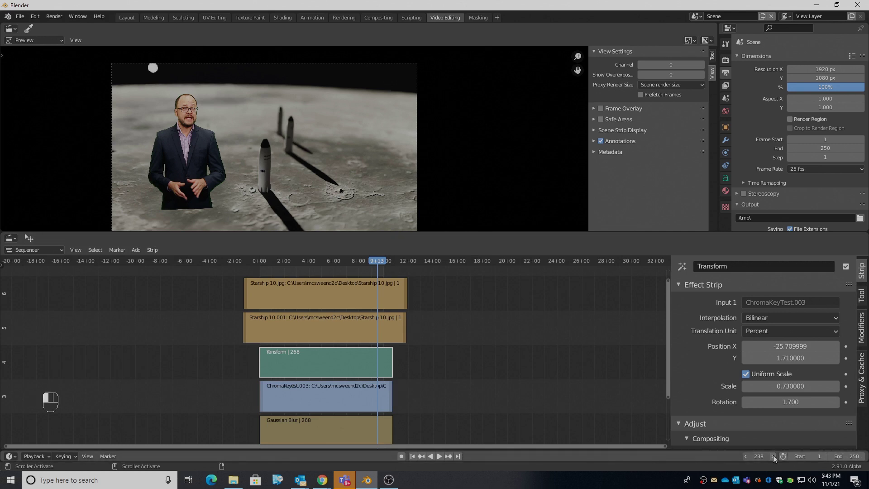
left_click(747, 458)
left_click(746, 459)
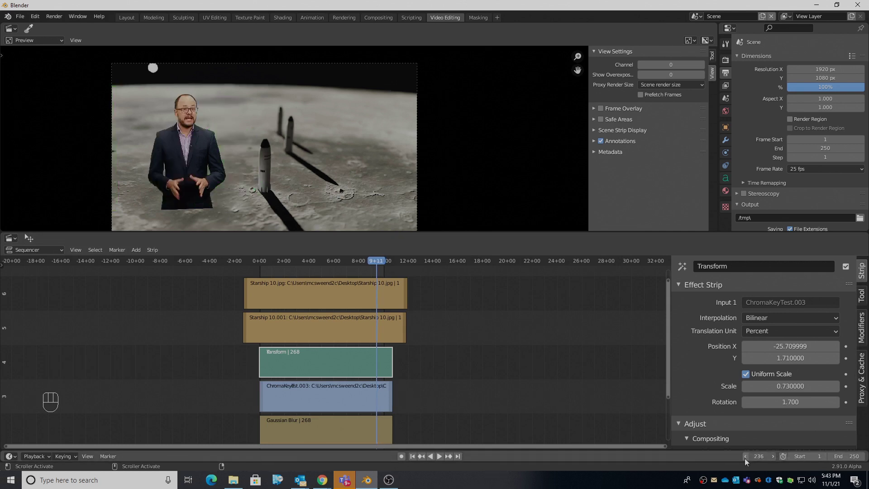
key("shift+ctrl+space")
key("space")
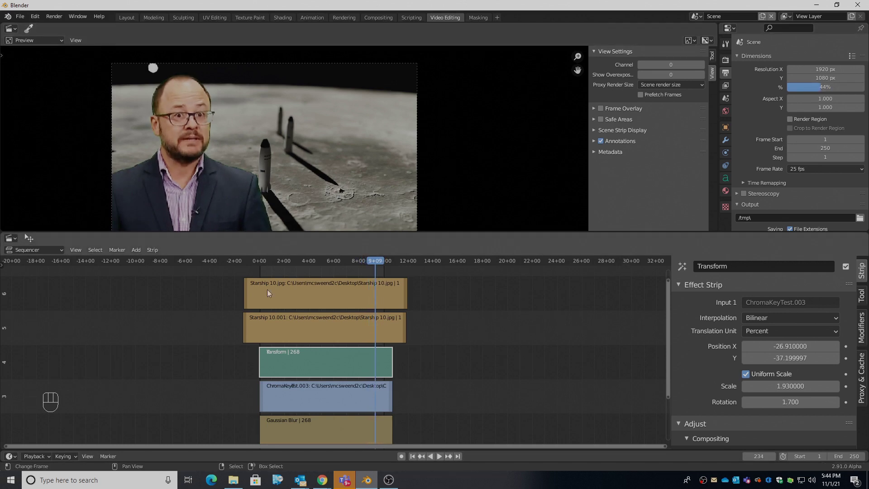
Zoom the timeline out and select the ChromaKeyTest.003 and Transform strips.
scroll(349, 360, "down", 4)
middle_click_drag(350, 360, 379, 357, "ctrl")
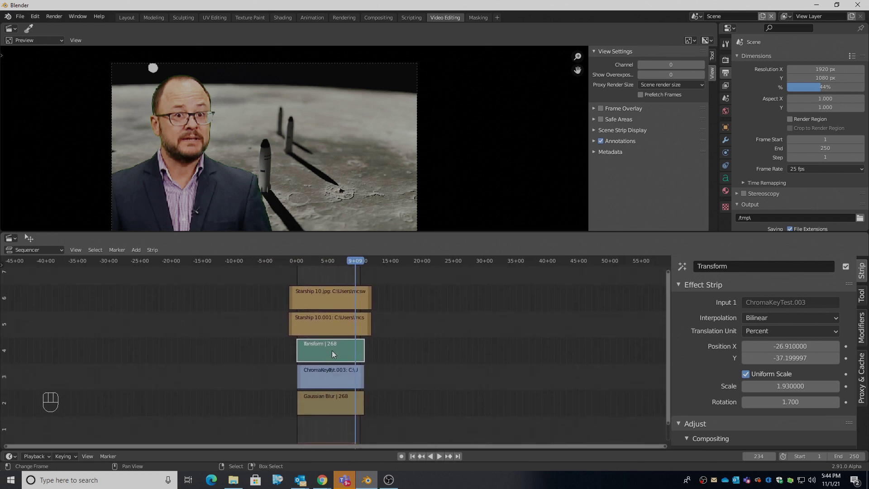
left_click(338, 379)
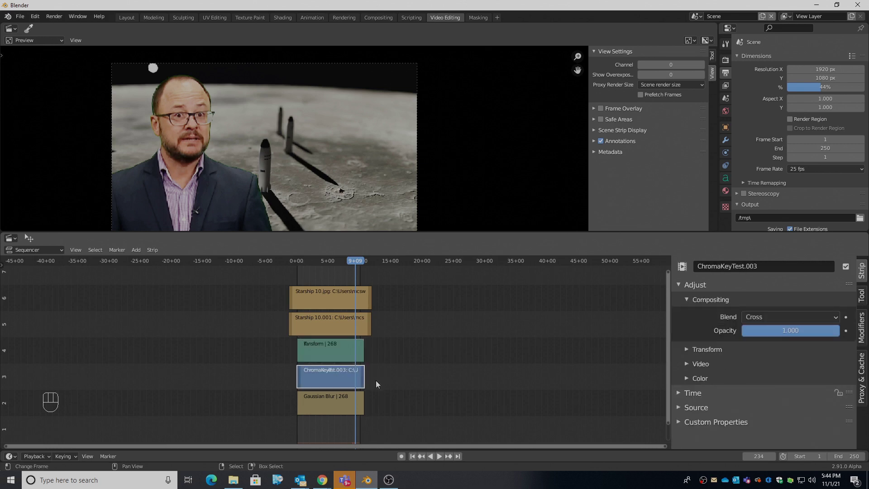
left_click(355, 361)
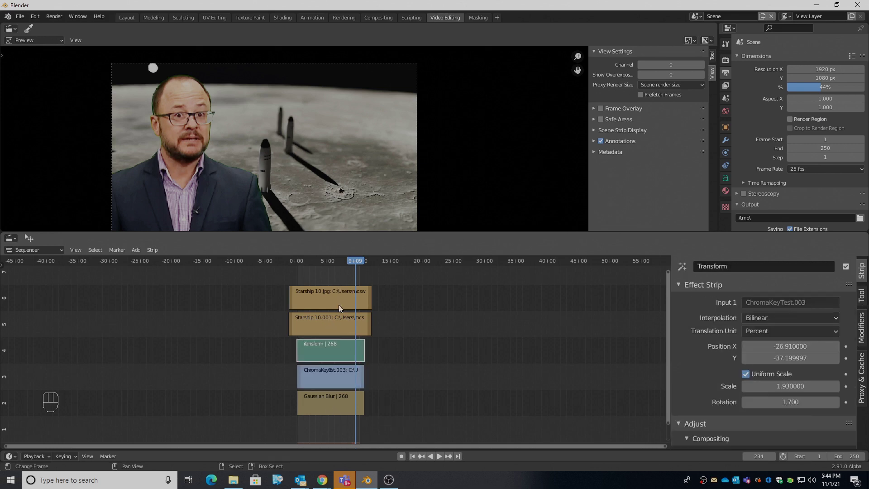
Inspect the Gaussian Blur strip's Hue Correct curves, then select the Starship 10.jpg strip.
left_click(335, 401)
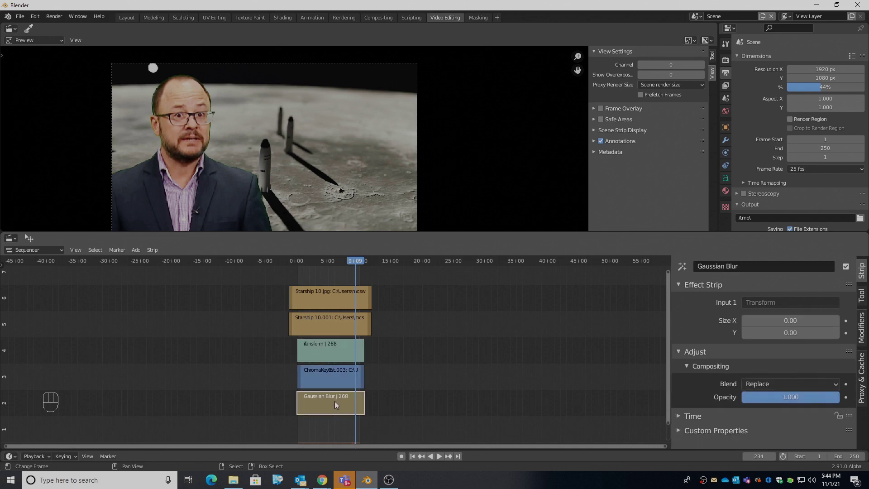
left_click(863, 327)
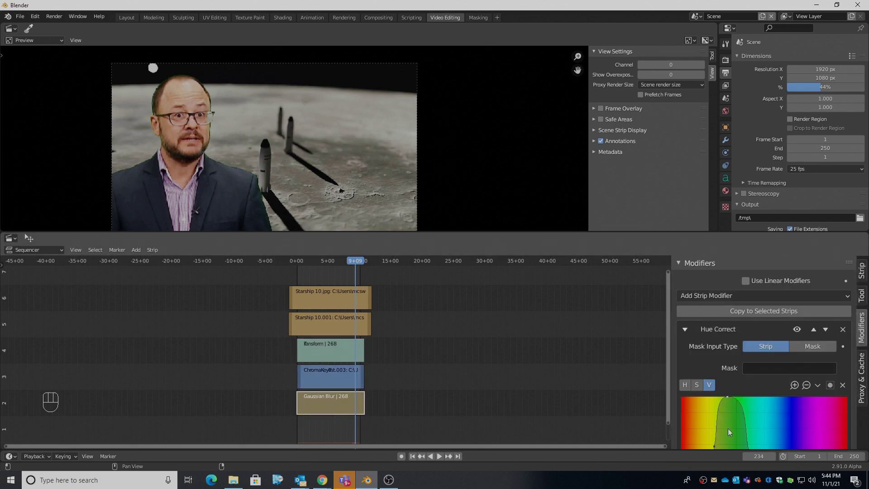
scroll(731, 428, "down", 4)
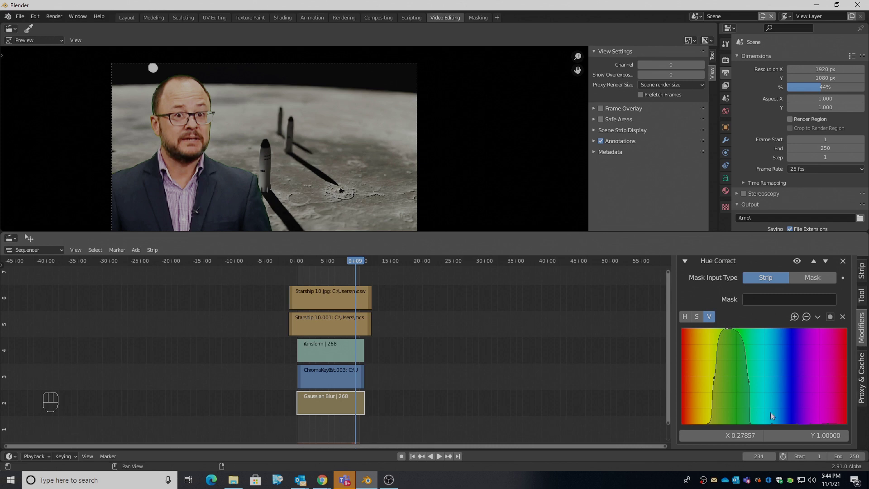
left_click(698, 317)
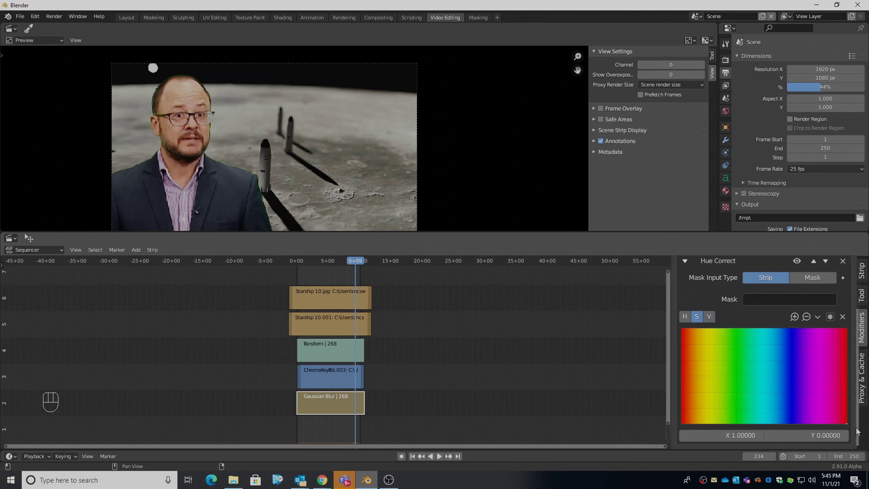
left_click(328, 302)
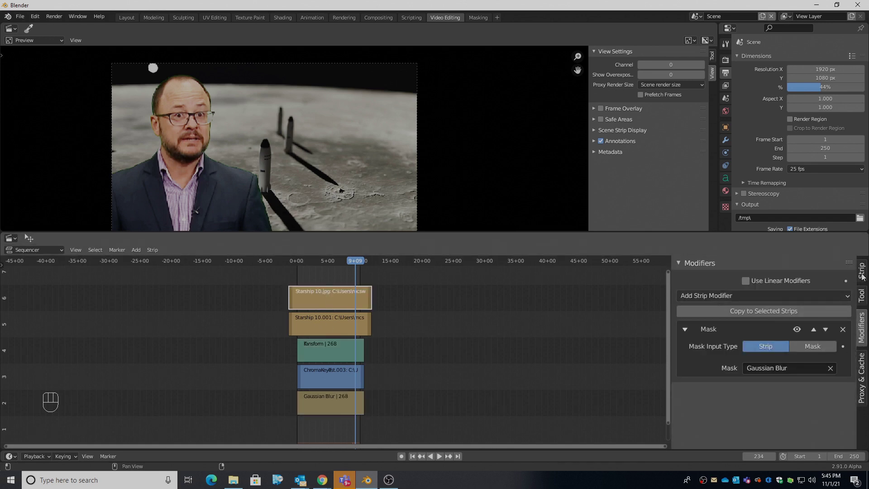
Play the edit from about 5 seconds and stop near frame 127.
left_click(332, 259)
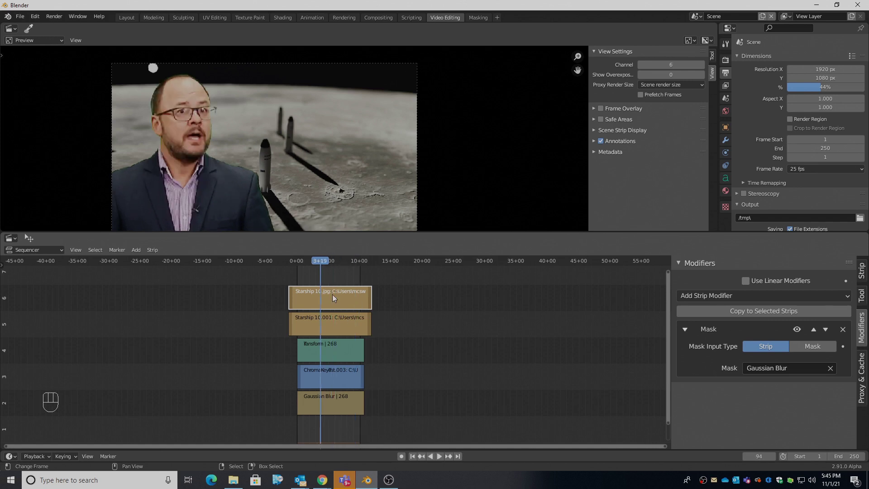
key("space")
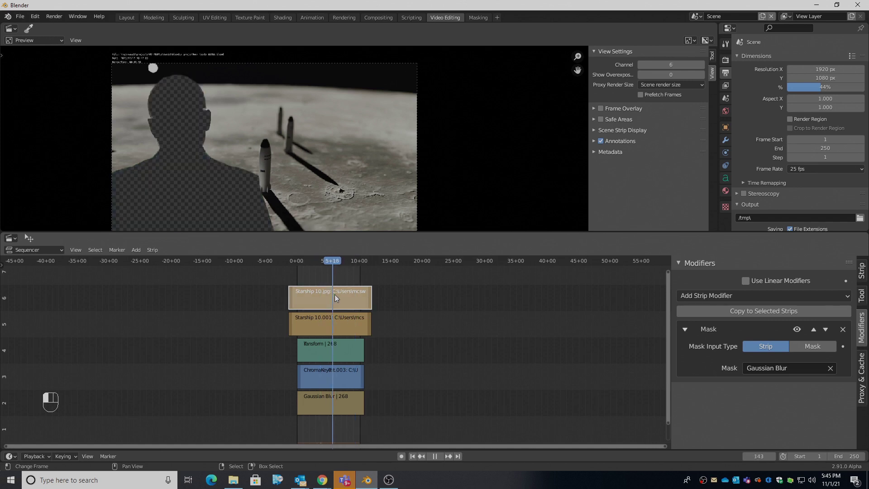
left_click(330, 296)
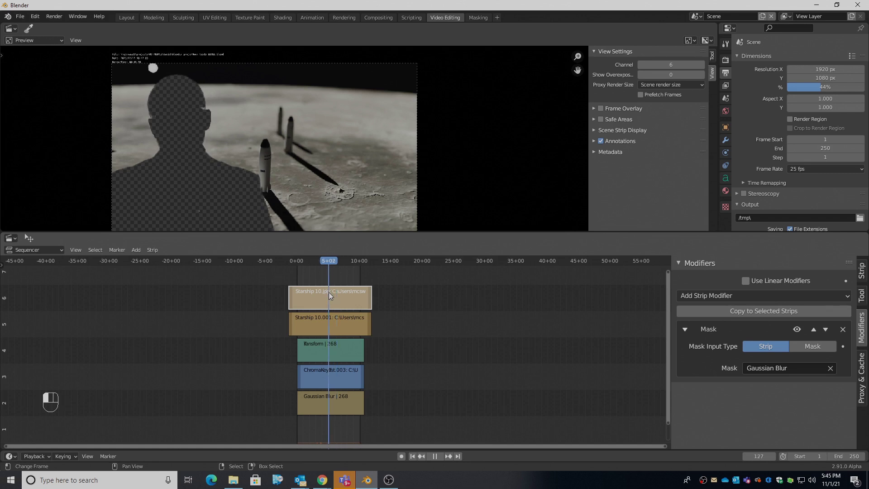
key("space")
Select the Starship 10.001 strip, replay, and scrub back through frames 120 and 114 to 109.
left_click(327, 322)
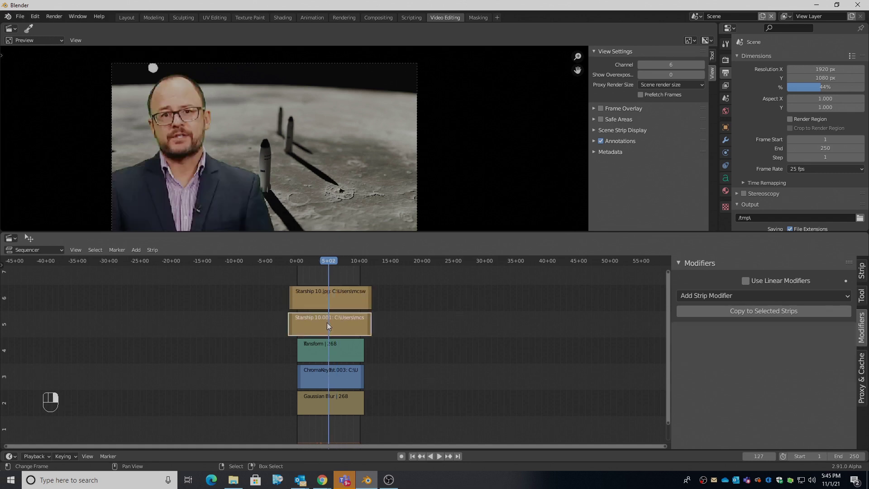
left_click(328, 324)
key("space")
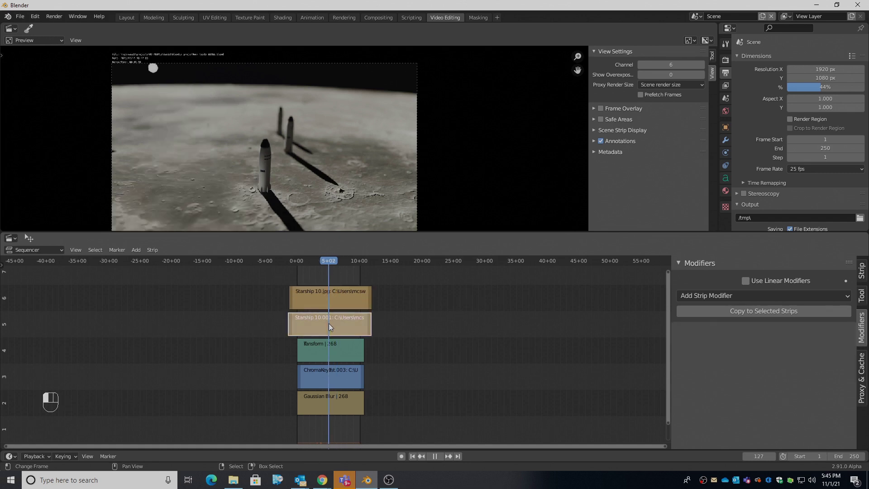
left_click(327, 352)
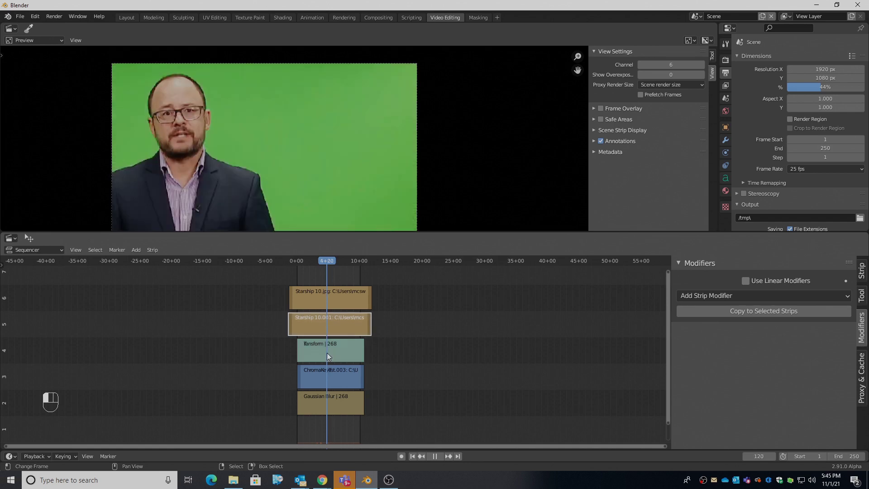
left_click(325, 374)
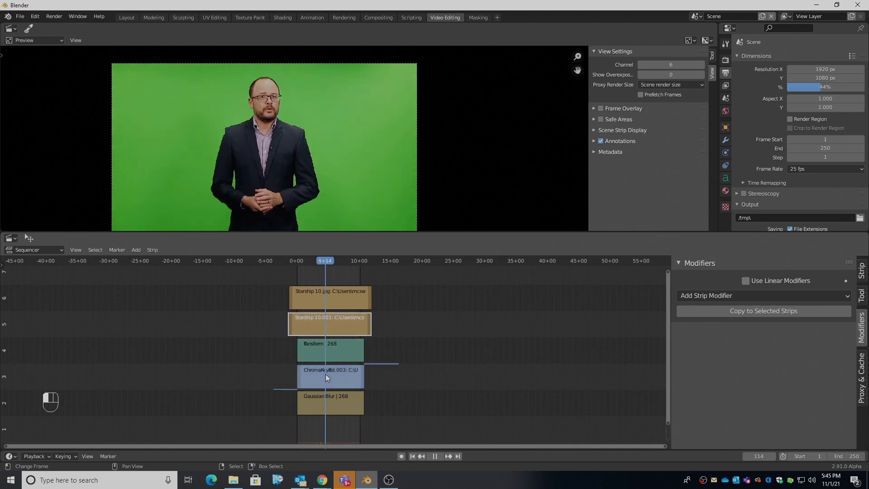
key("space")
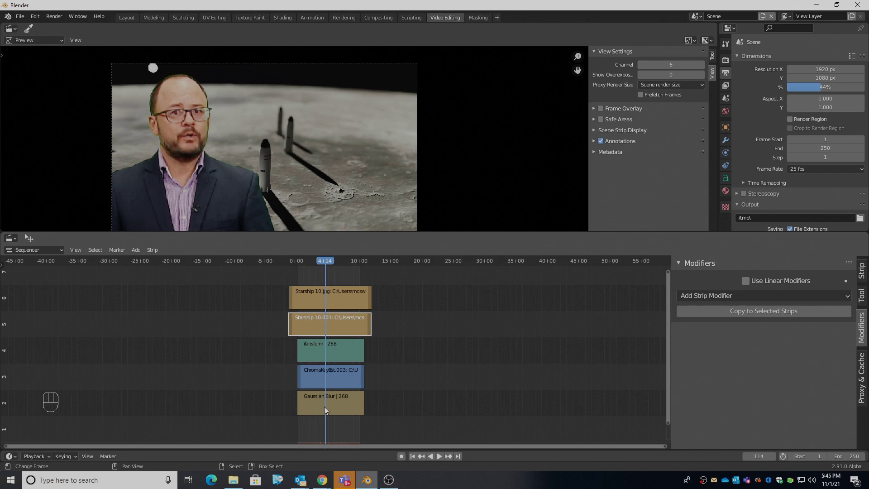
left_click(325, 407)
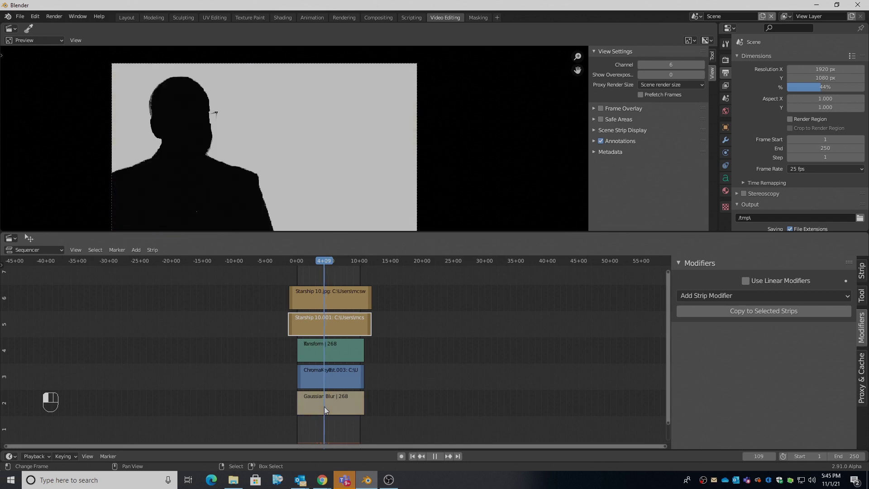